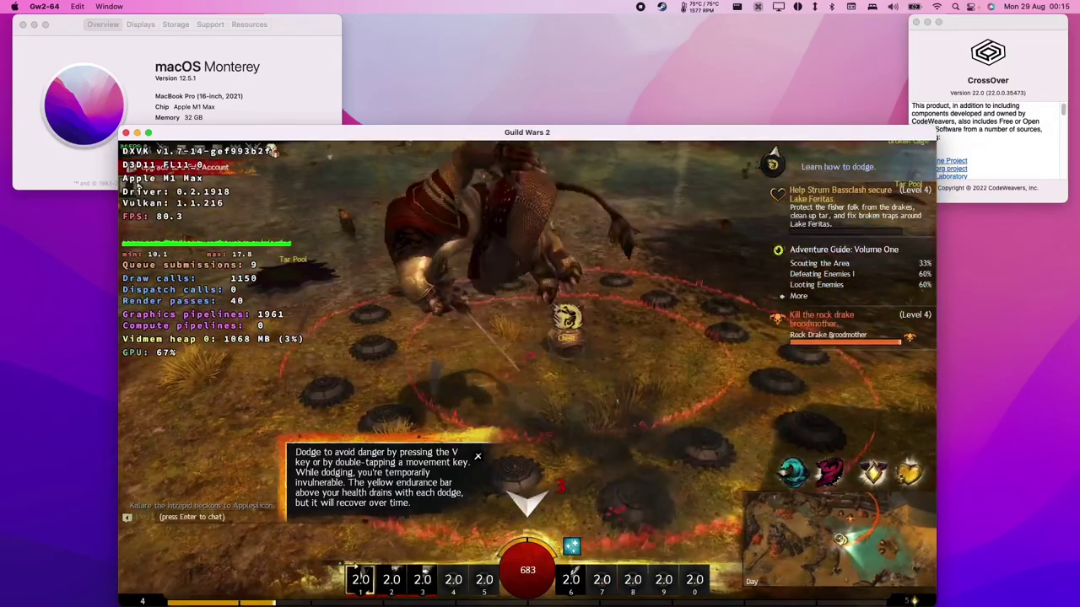
Dodge out of the red danger circles and run the character across the field to the Rock Drake Broodmother.
key(w)
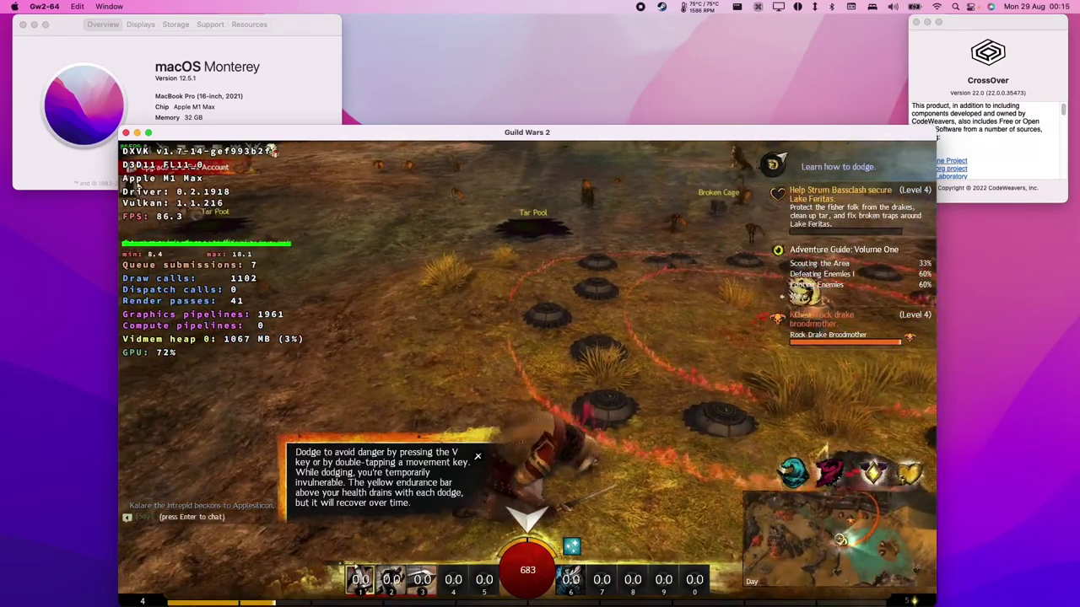
key(w)
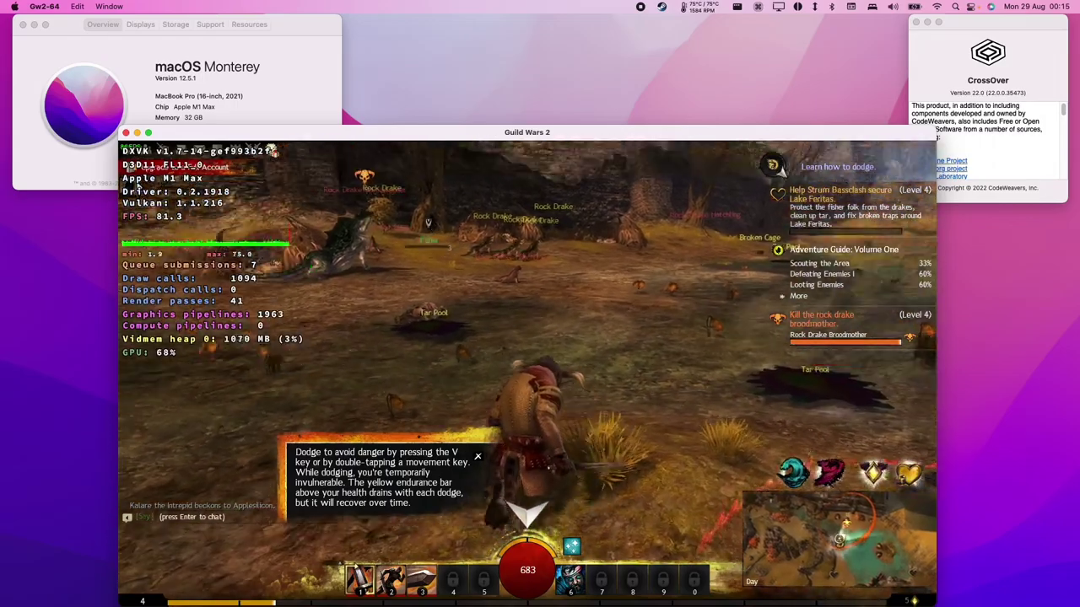
key(a)
key(w)
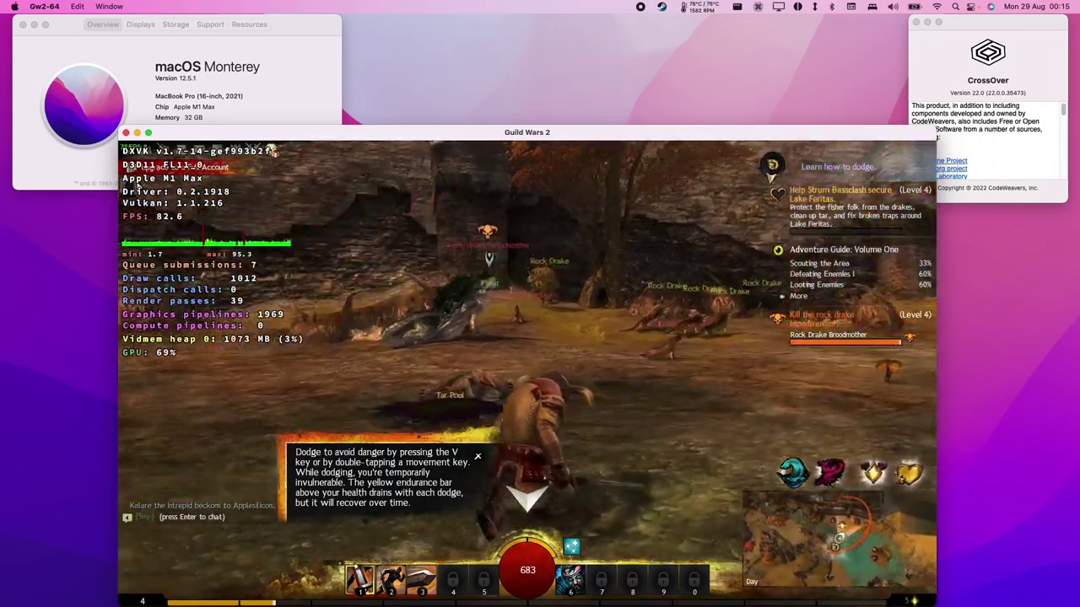
key(w)
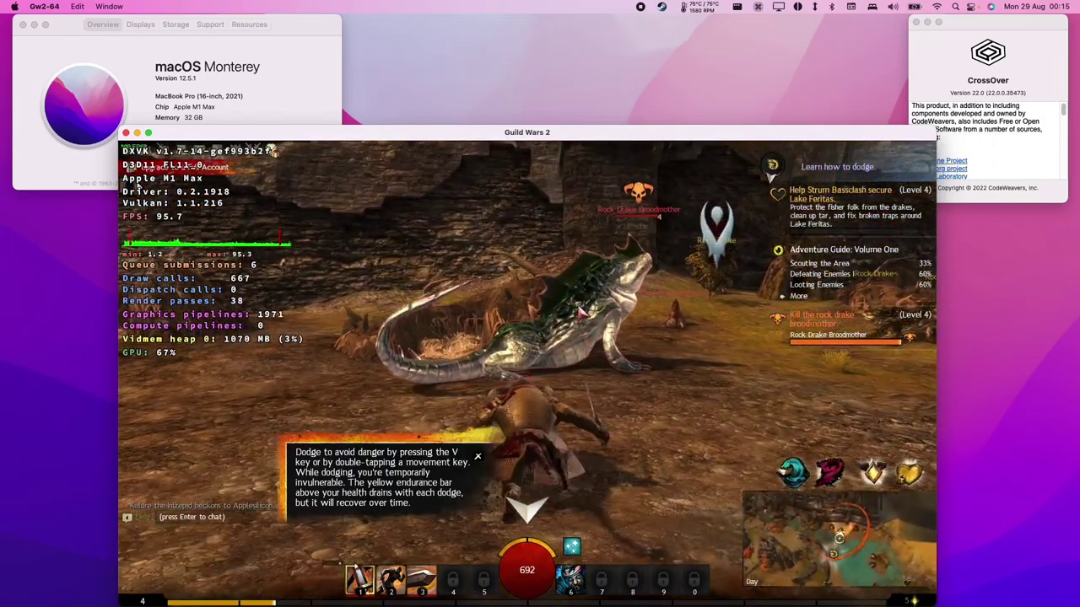
Target the Rock Drake Broodmother, close the dodge hint and attack the creature with weapon skills 3 and 2.
click(581, 312)
key(w)
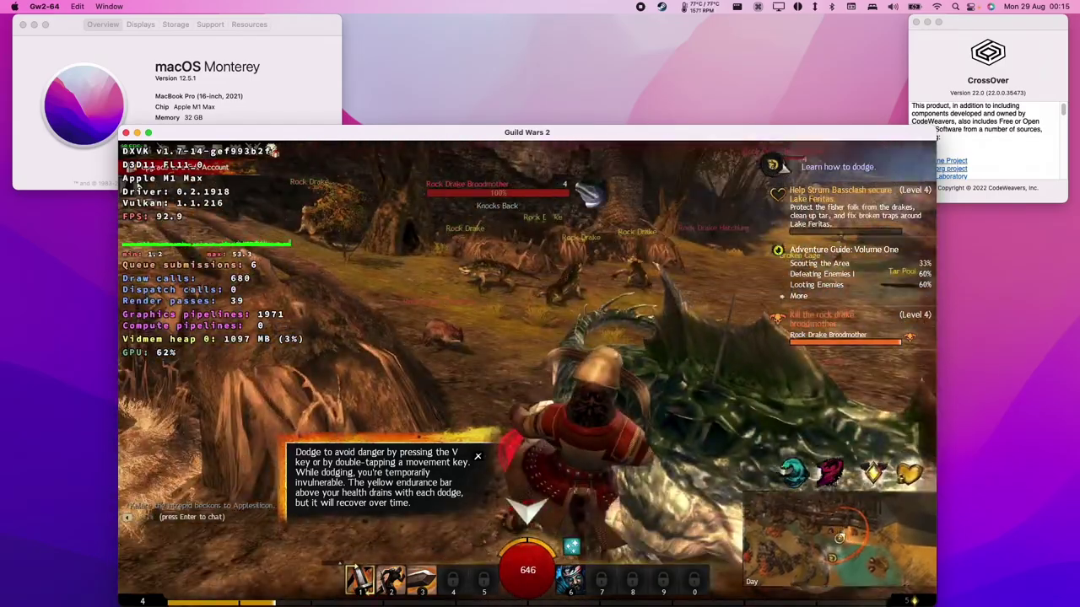
key(d)
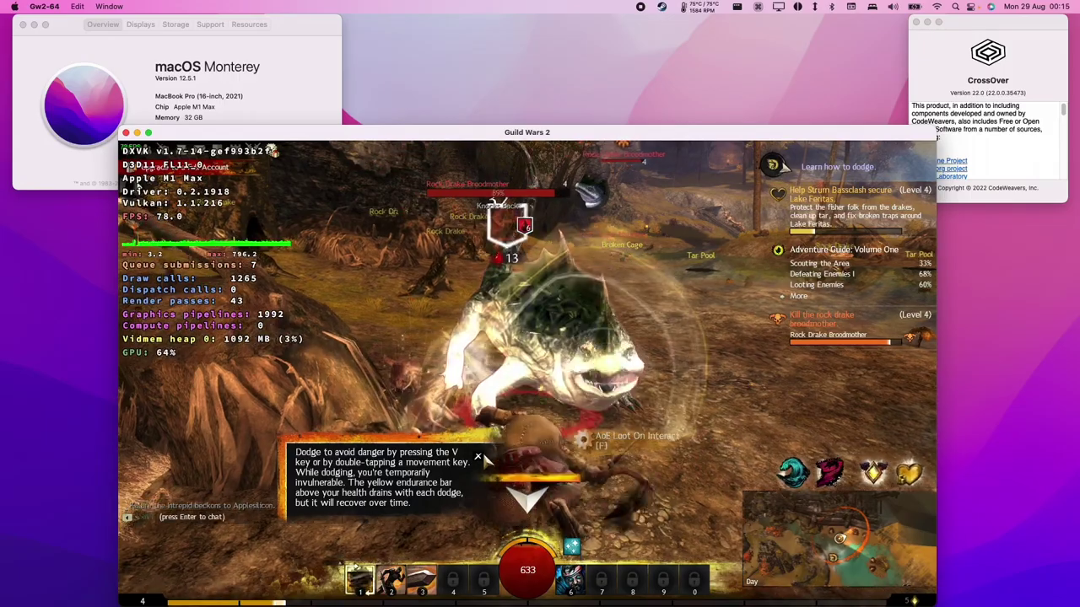
click(481, 453)
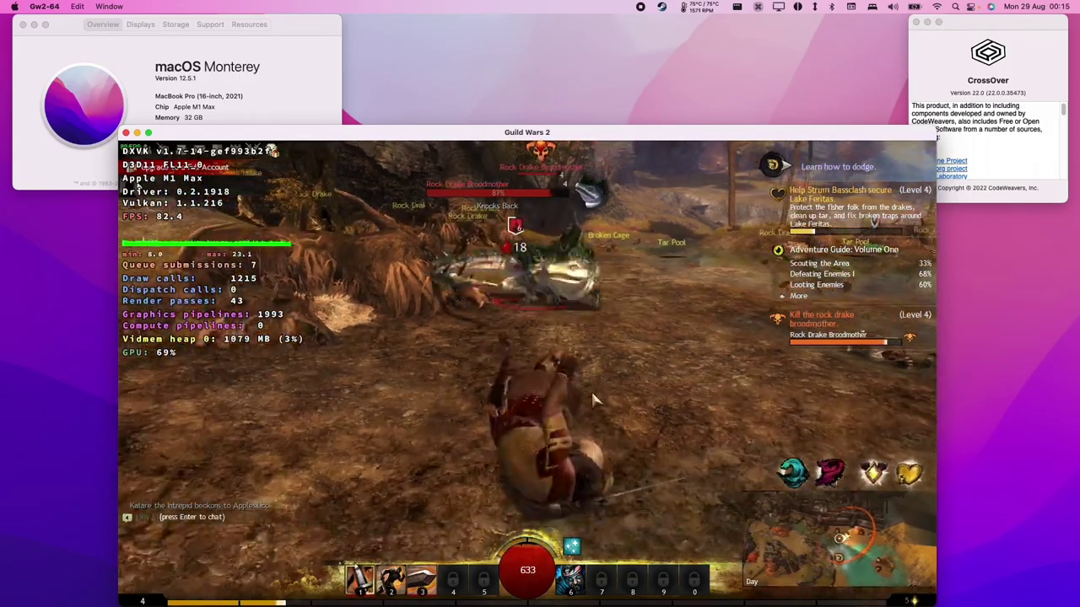
key(3)
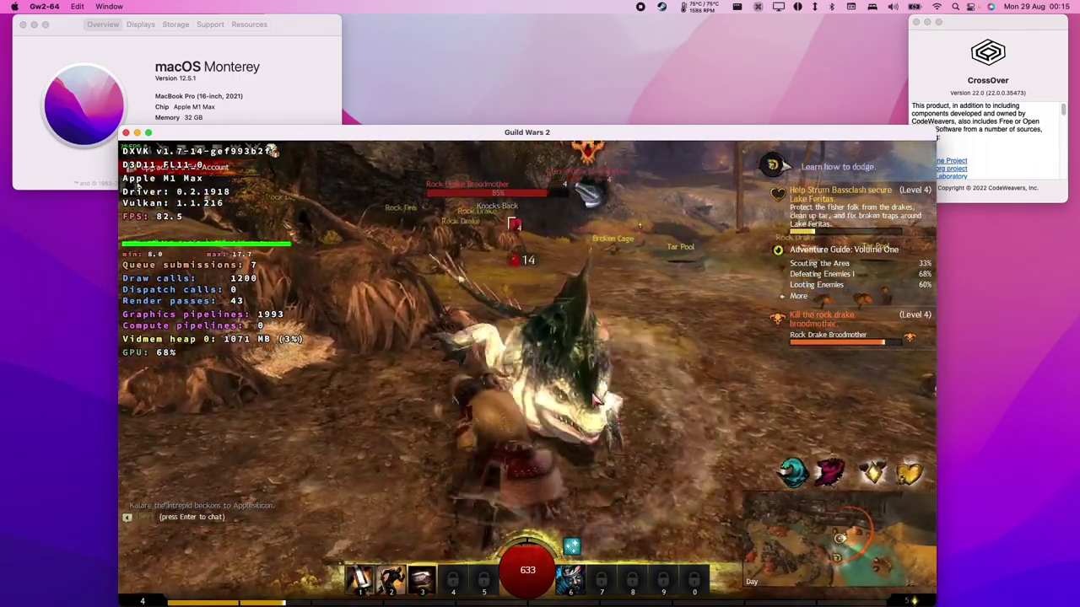
key(3)
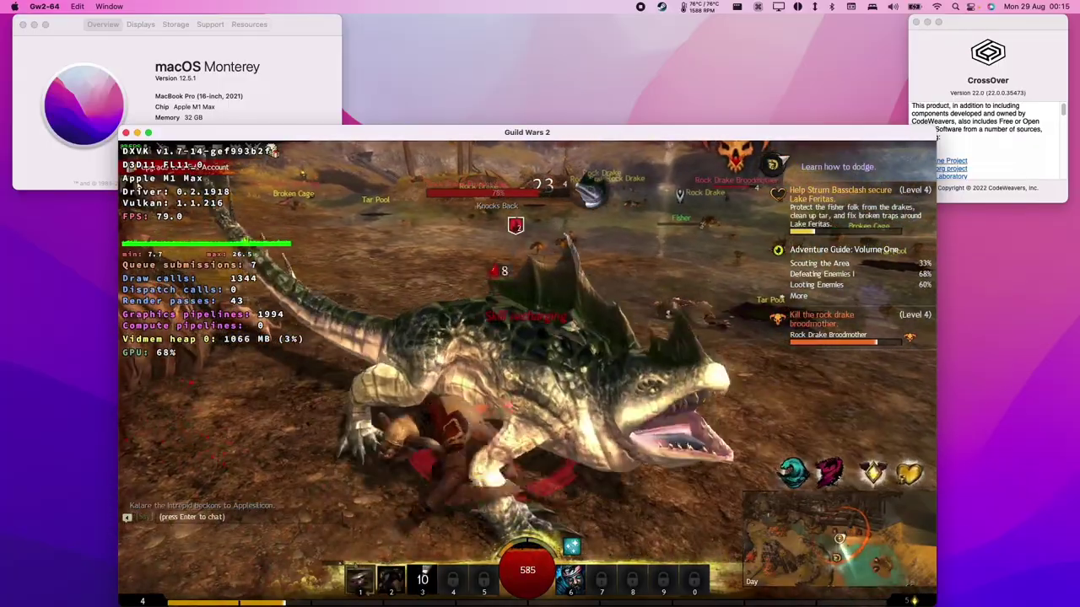
key(2)
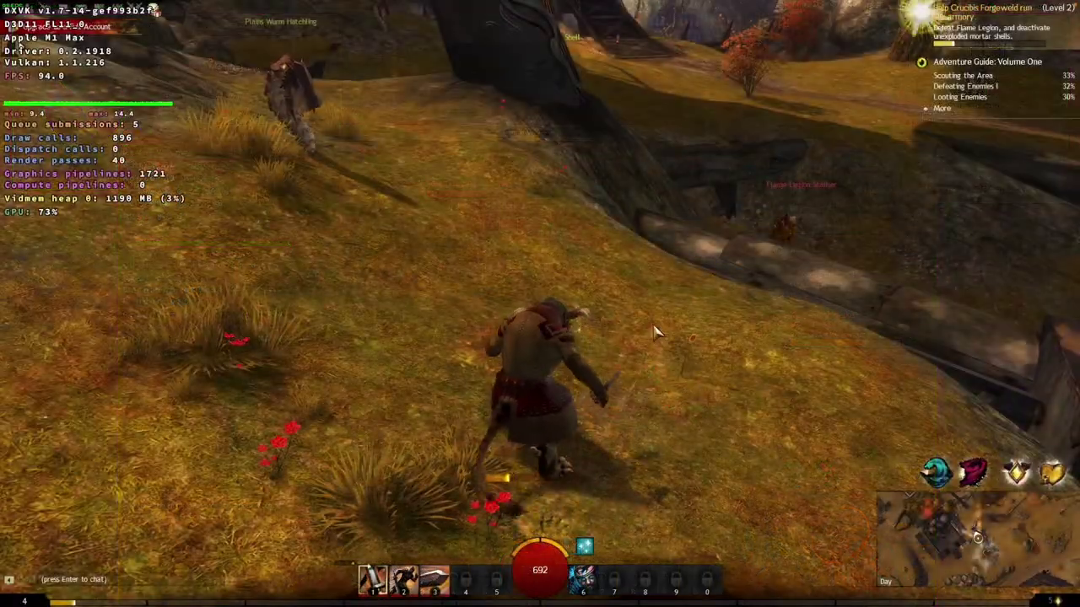
Survey the grassy hillside, run and jump down into the ditch, and target the Flame Legion Stalker.
drag(656, 329, 726, 308)
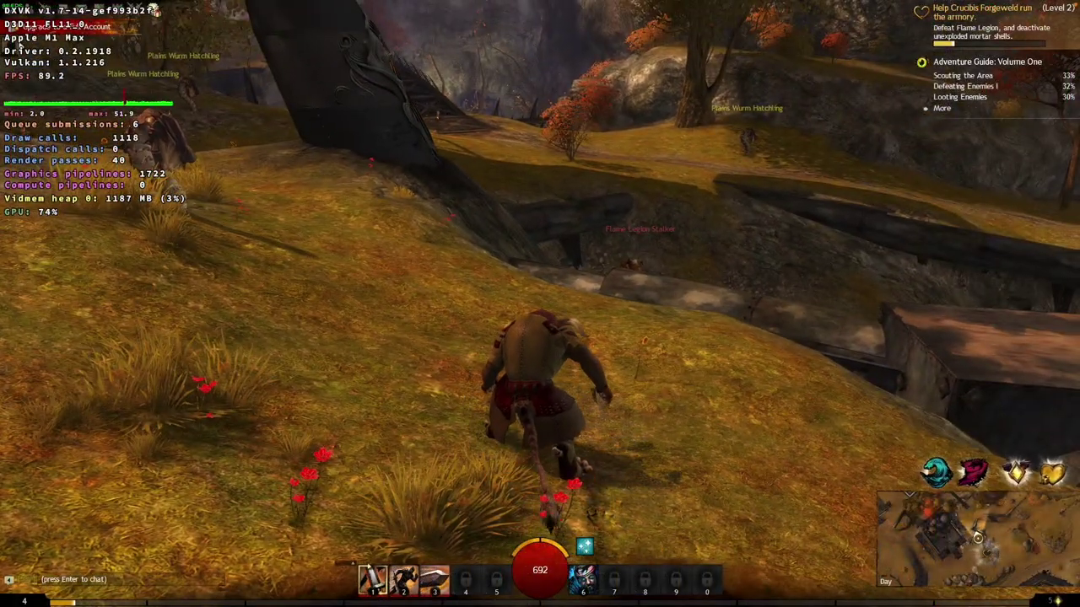
drag(657, 328, 742, 322)
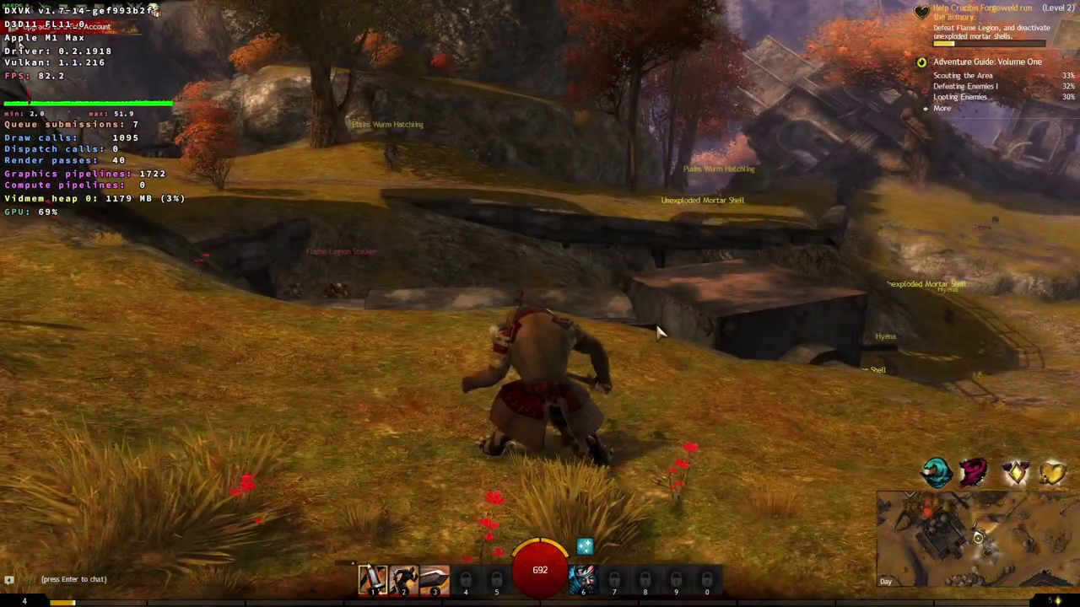
key(w)
drag(659, 332, 582, 359)
key(space)
key(space)
key(Tab)
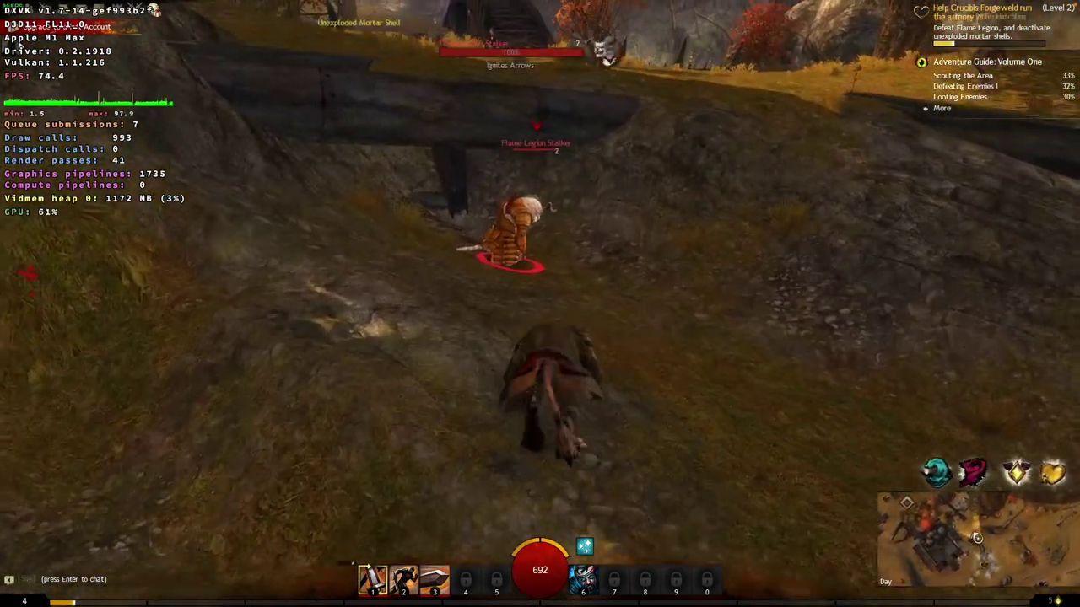
Defeat the Flame Legion Stalker with weapon skill 1, loot its body and run back up the slope.
key(1)
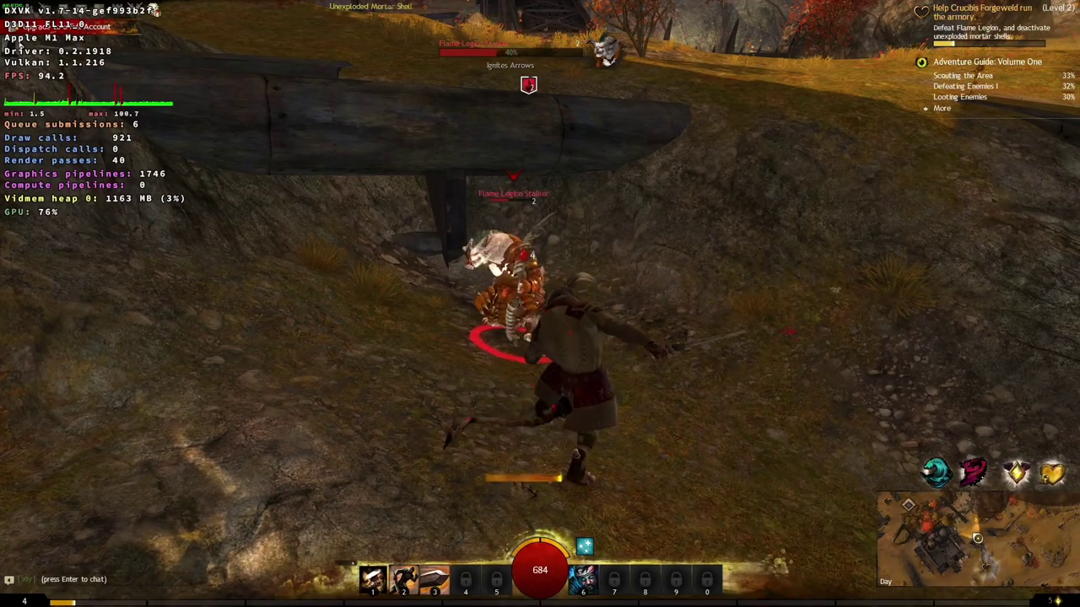
key(w)
drag(453, 393, 523, 395)
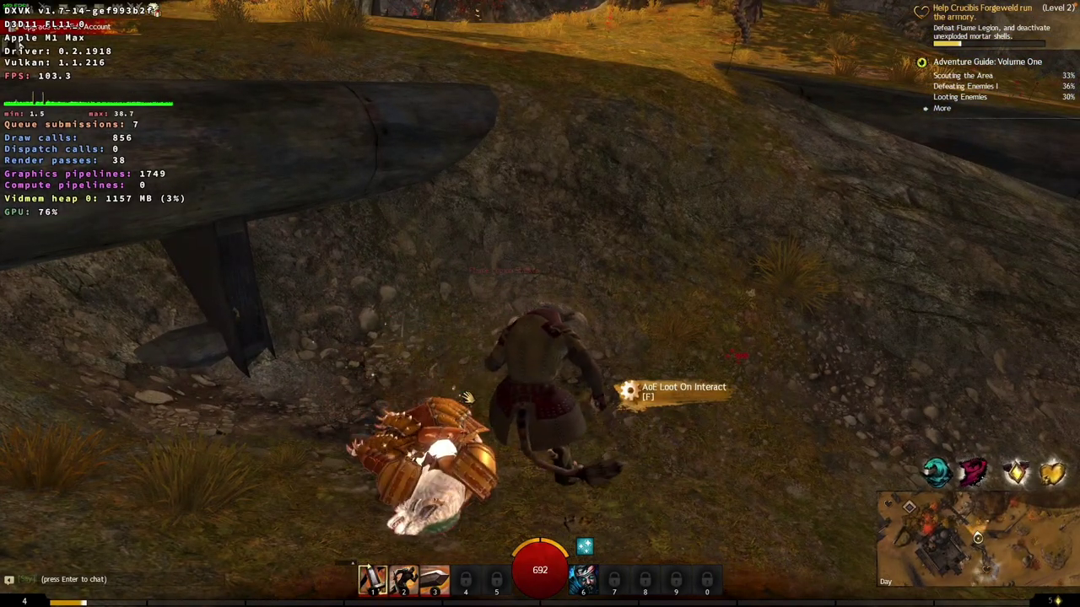
click(468, 398)
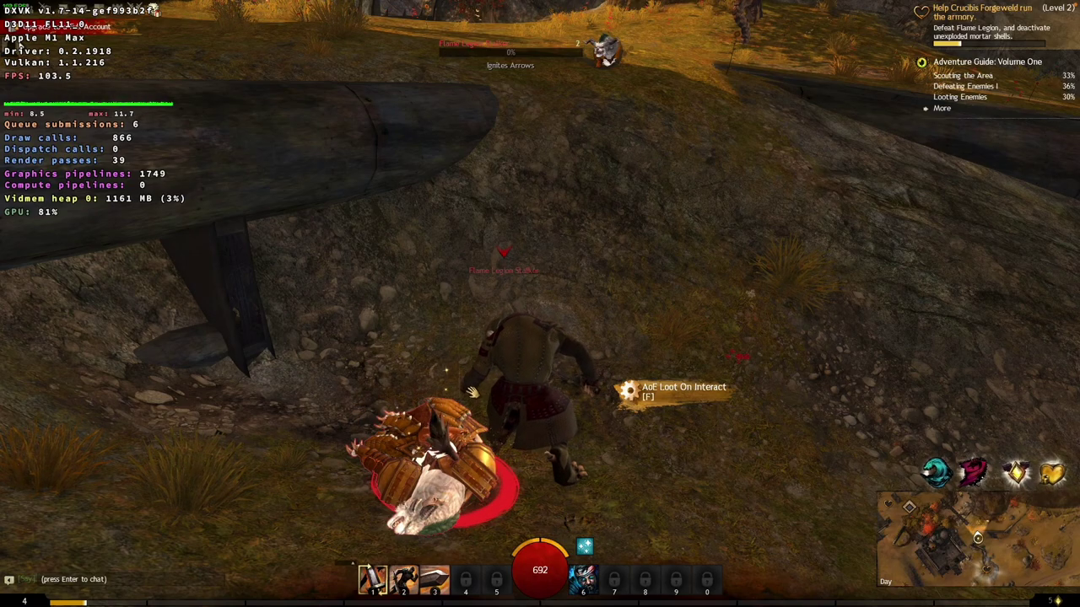
key(w)
drag(594, 311, 629, 287)
Open the game's options from the in-game menu.
key(Escape)
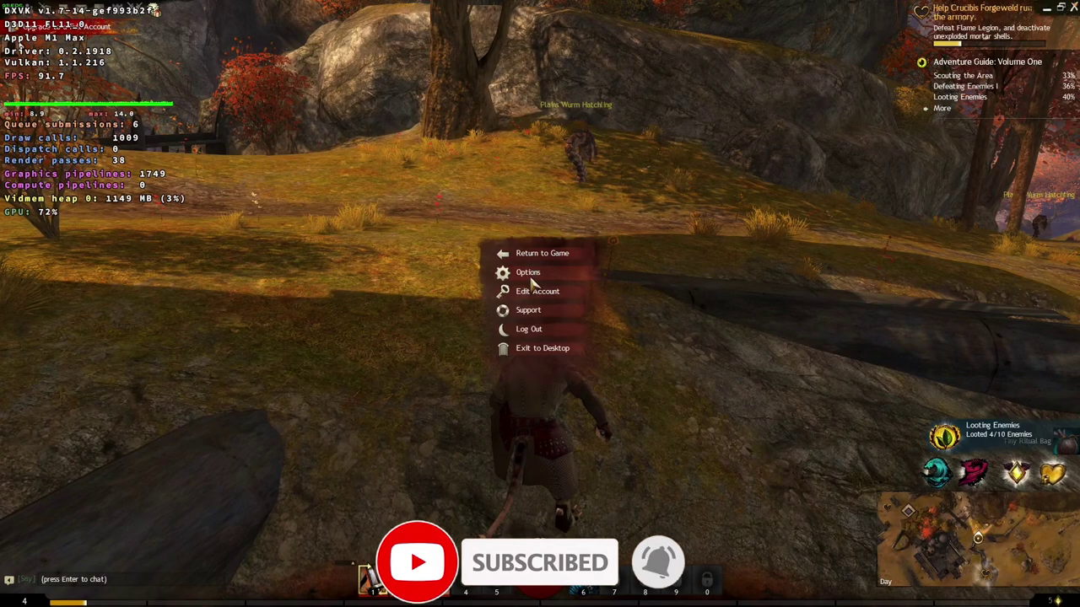
click(523, 273)
click(399, 203)
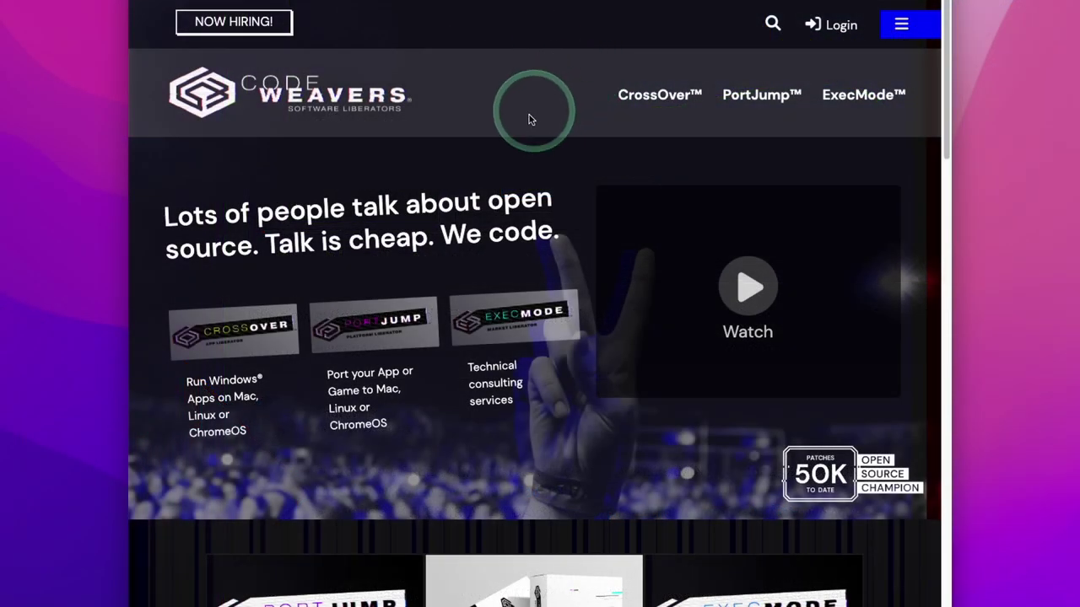
On the CodeWeavers home page, go to the CrossOver section and open its purchase page.
scroll(529, 119, down, 10)
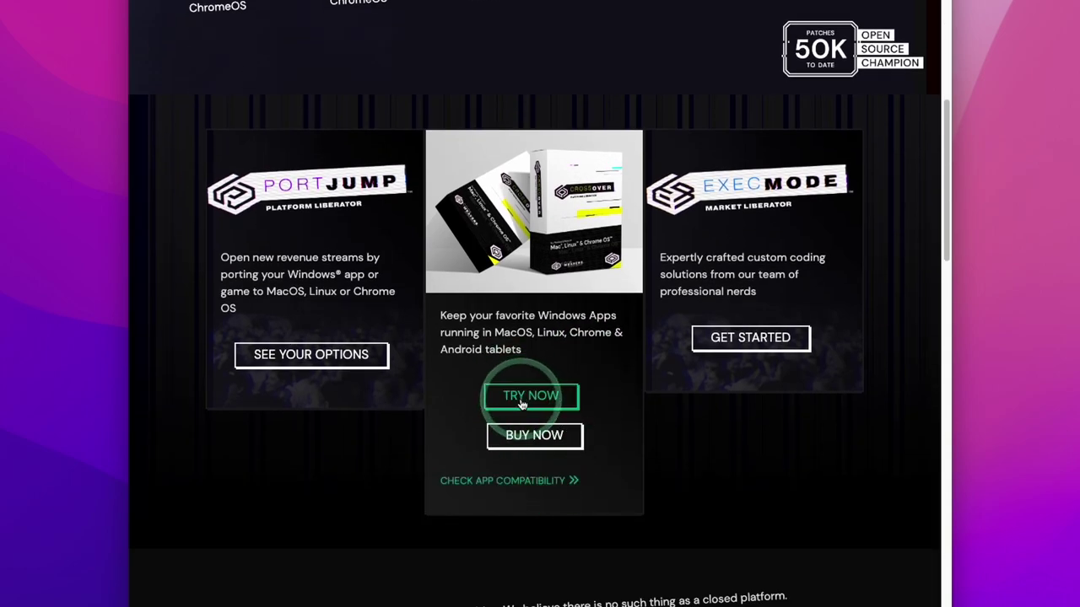
click(579, 436)
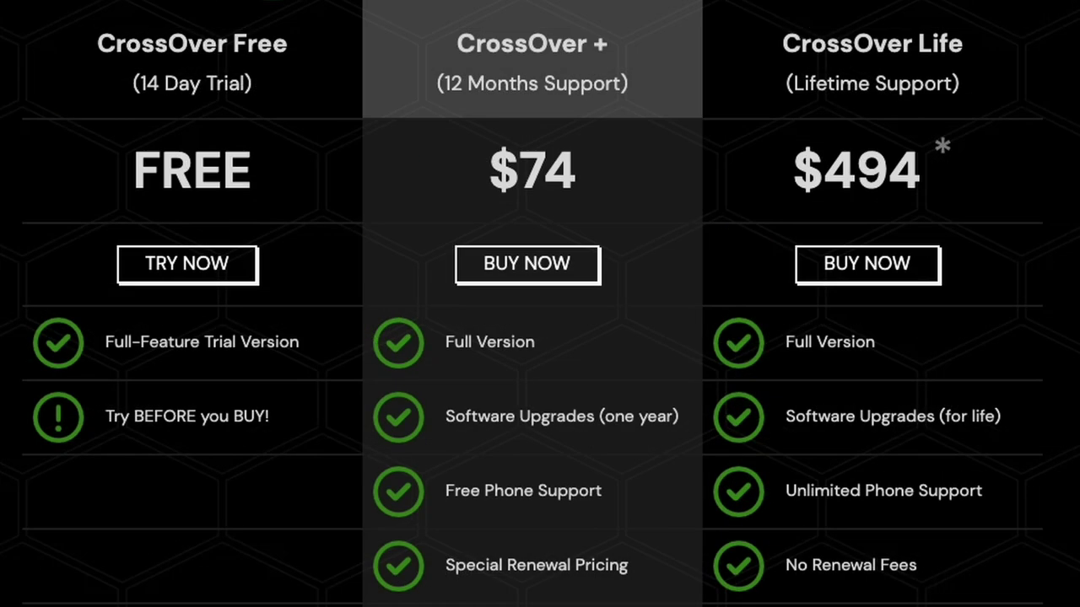
Apply the promo code APPLEGAMINGWIKI on the CrossOver store page and highlight the discounted CrossOver + price.
click(295, 34)
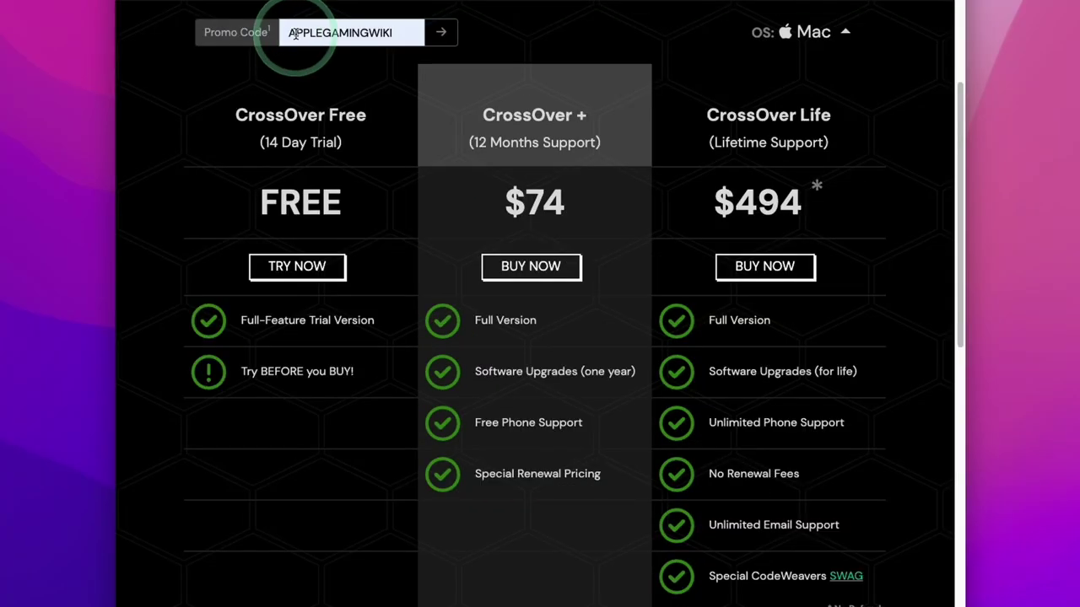
drag(290, 33, 401, 33)
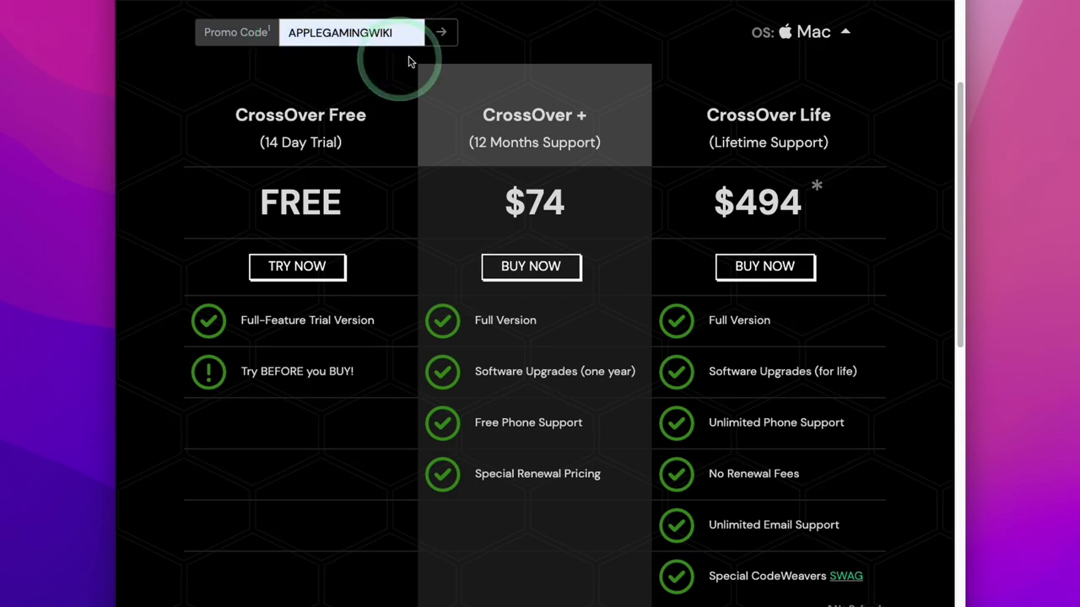
click(441, 42)
click(441, 45)
drag(472, 256, 570, 257)
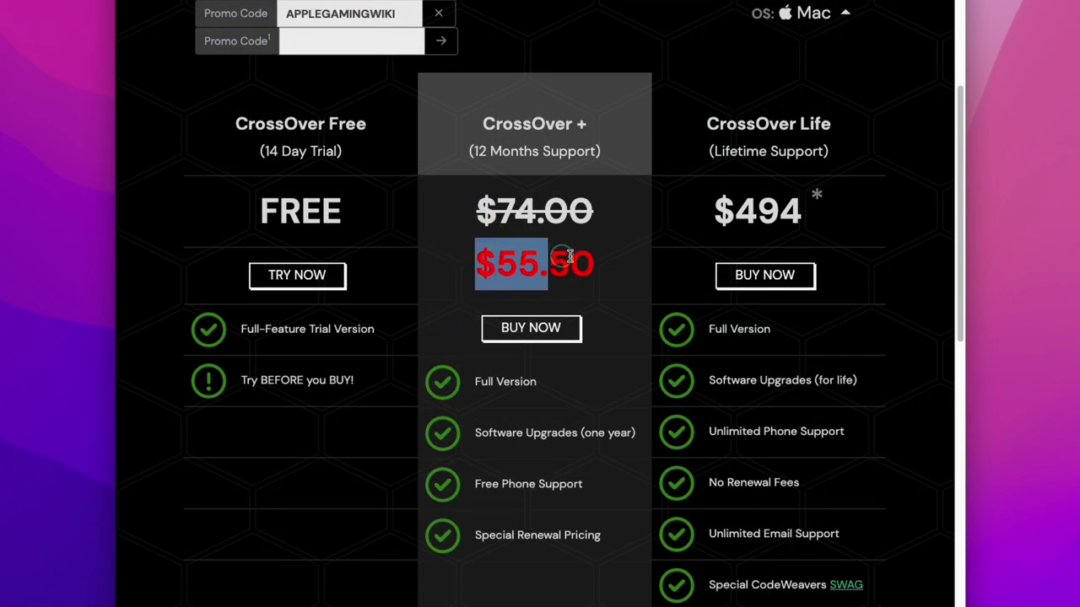
click(617, 261)
Open the My Account page on the CodeWeavers site.
scroll(548, 245, up, 5)
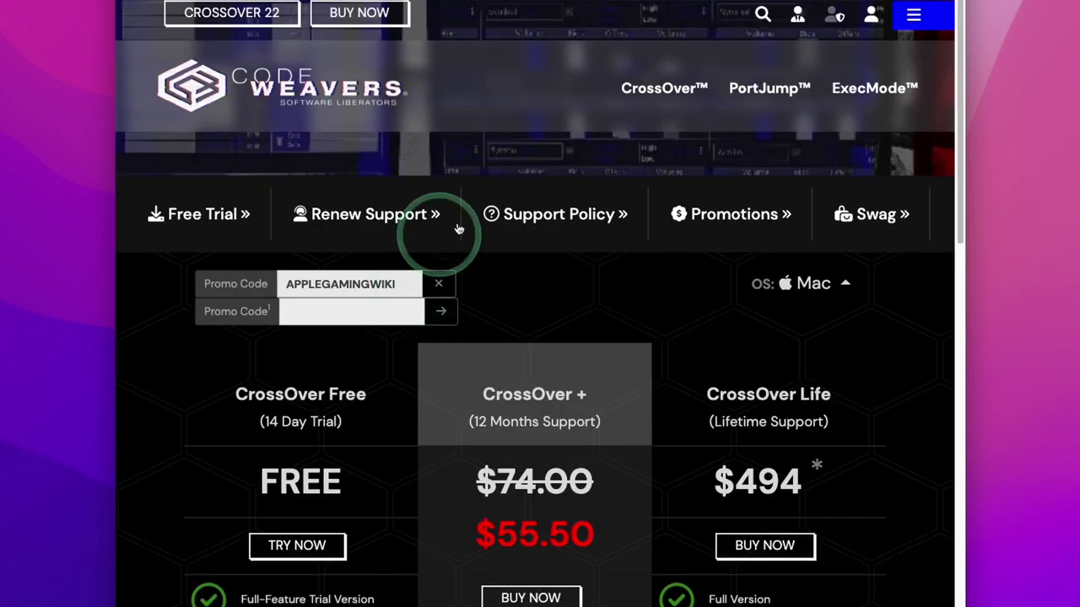
click(869, 24)
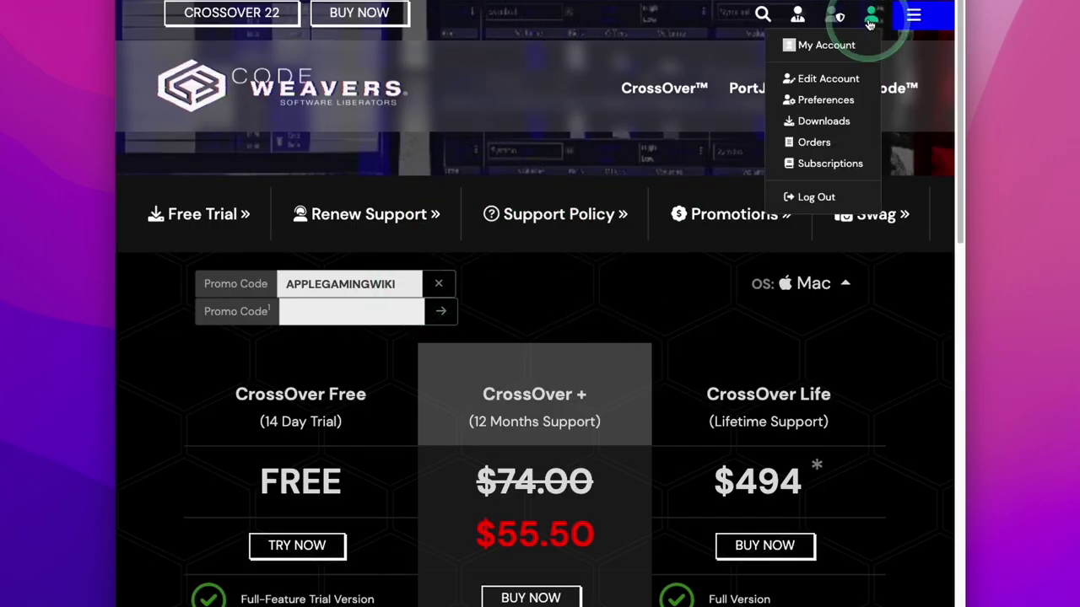
click(835, 46)
click(828, 51)
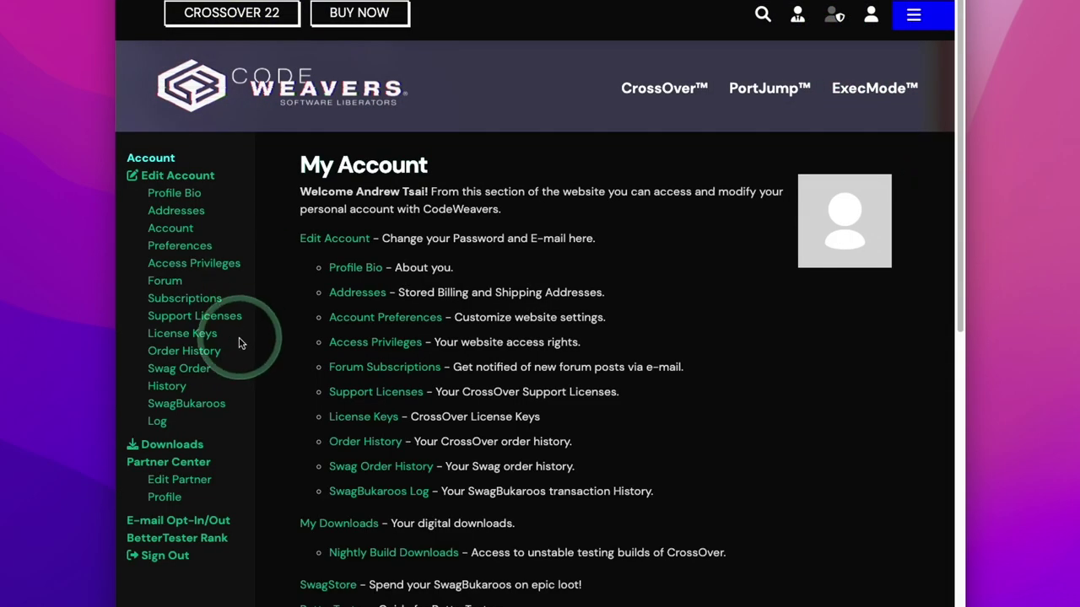
Bring up a CrossOver Mac + renewal in the shopping cart and examine its renewal discount line.
click(656, 449)
click(846, 394)
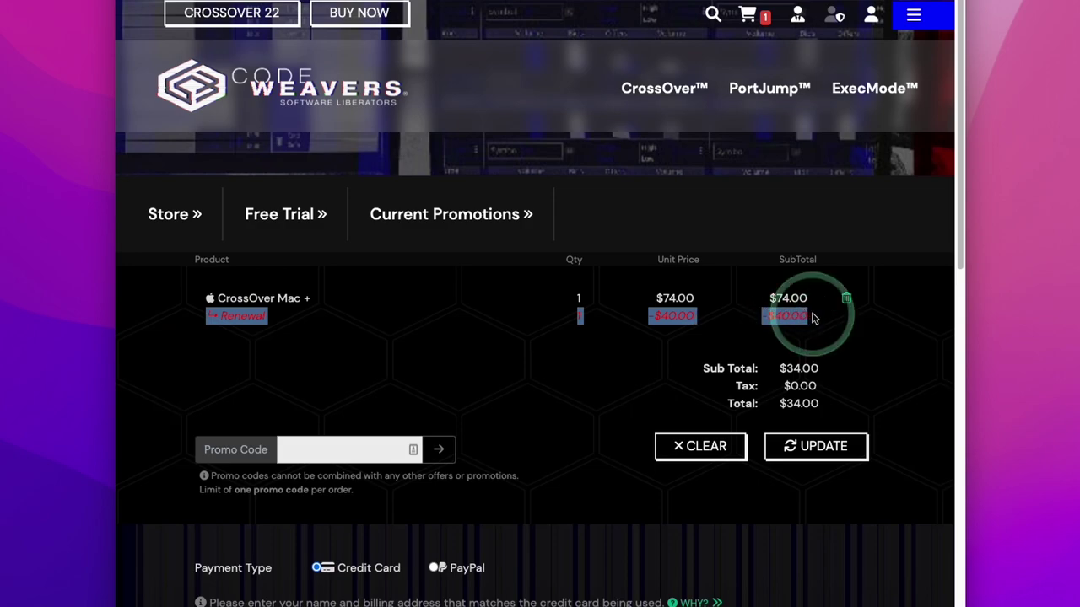
click(814, 317)
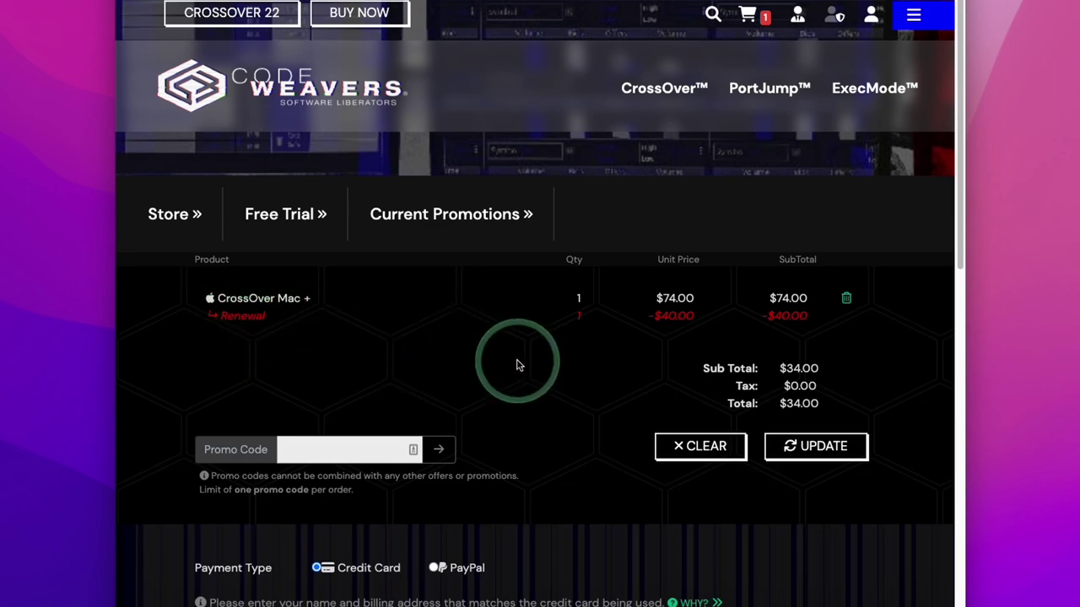
click(818, 319)
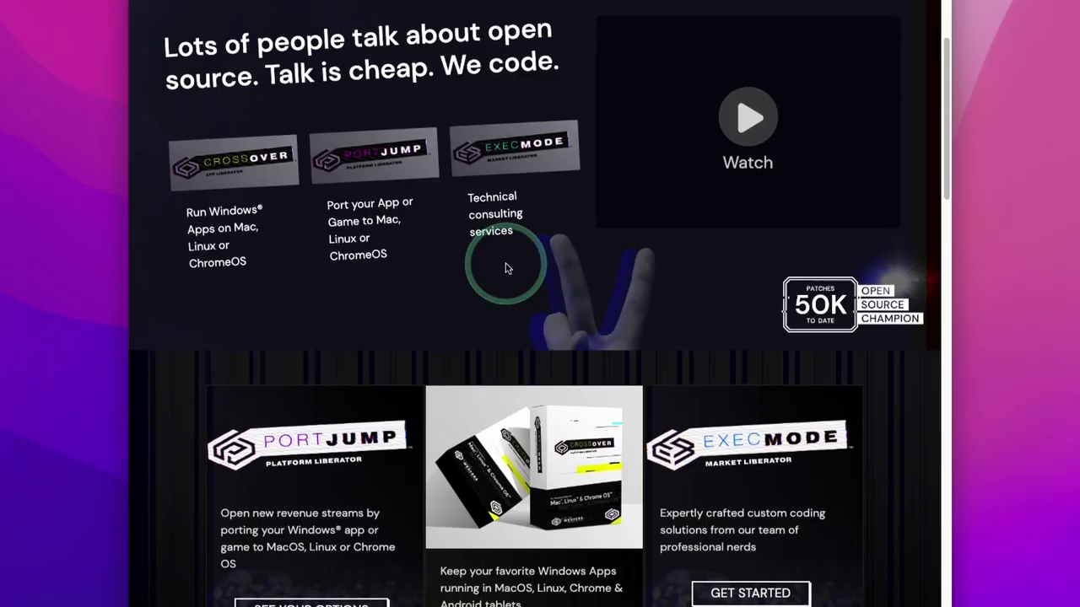
scroll(506, 265, up, 3)
scroll(508, 254, down, 4)
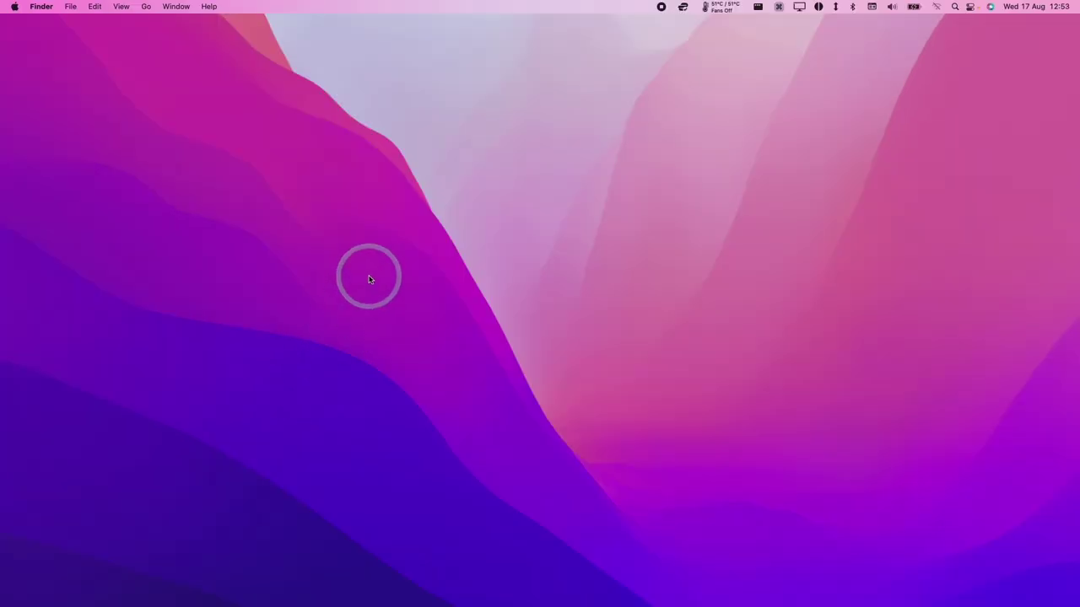
Switch to Finder, open the Downloads folder and extract crossover-22.0.0.zip.
click(115, 602)
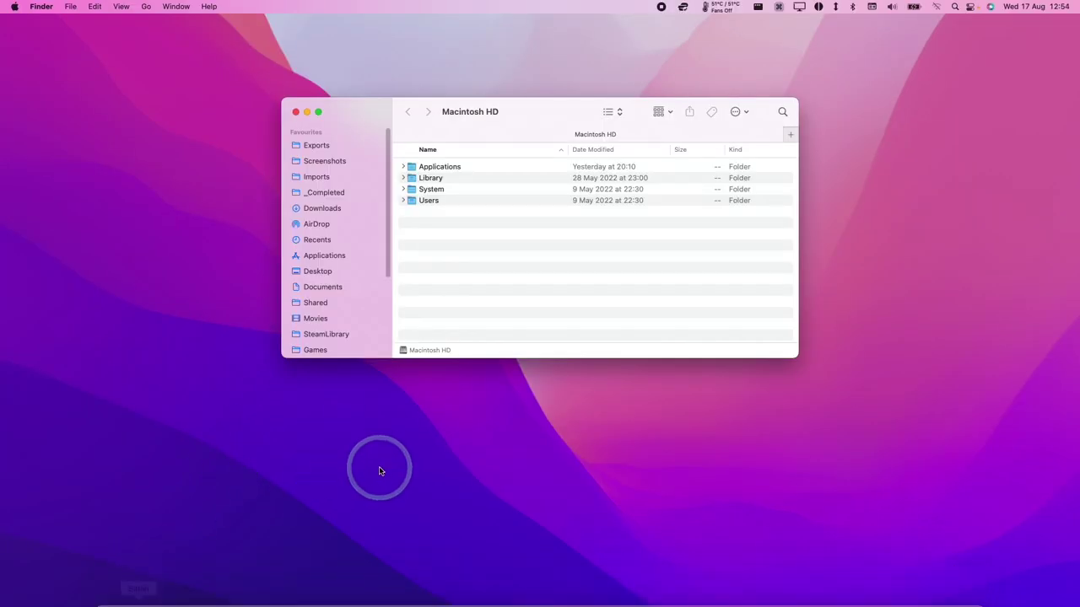
click(338, 208)
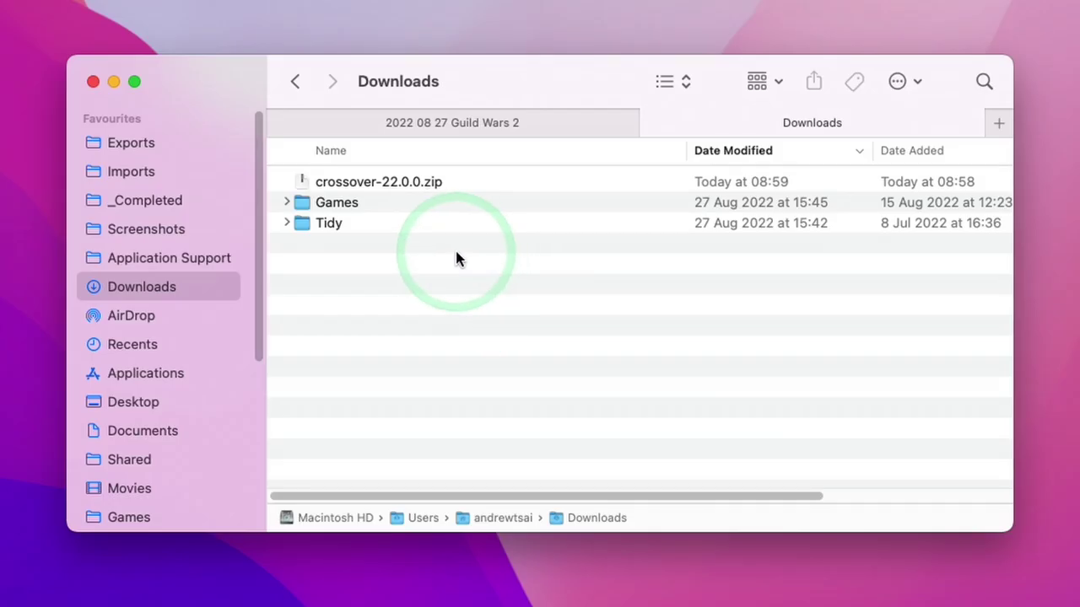
click(374, 183)
double_click(399, 180)
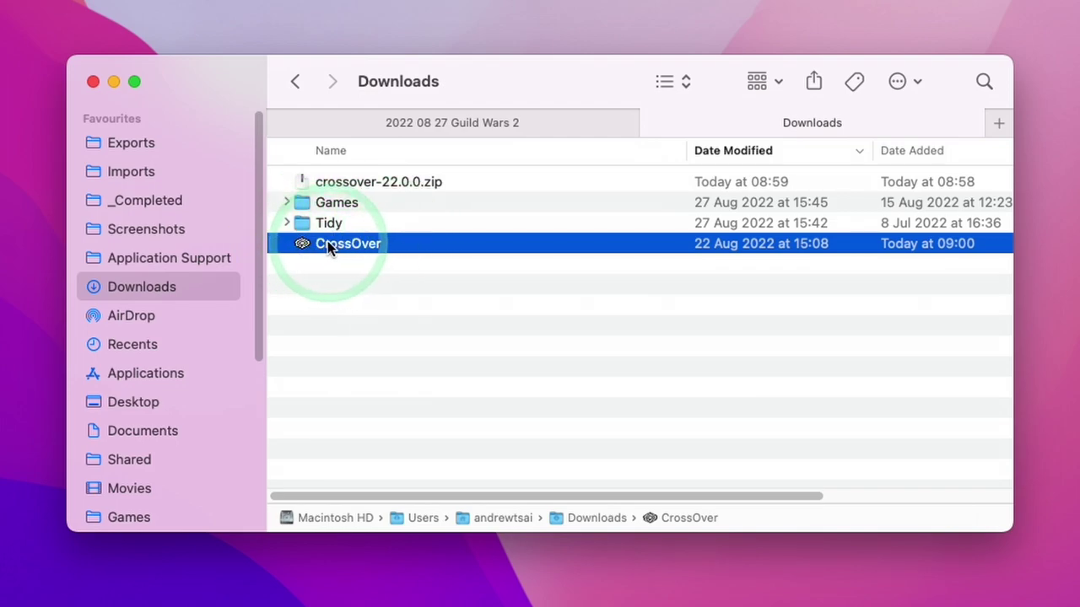
Move the extracted CrossOver app from Downloads into the Applications folder and select it there.
drag(385, 245, 242, 373)
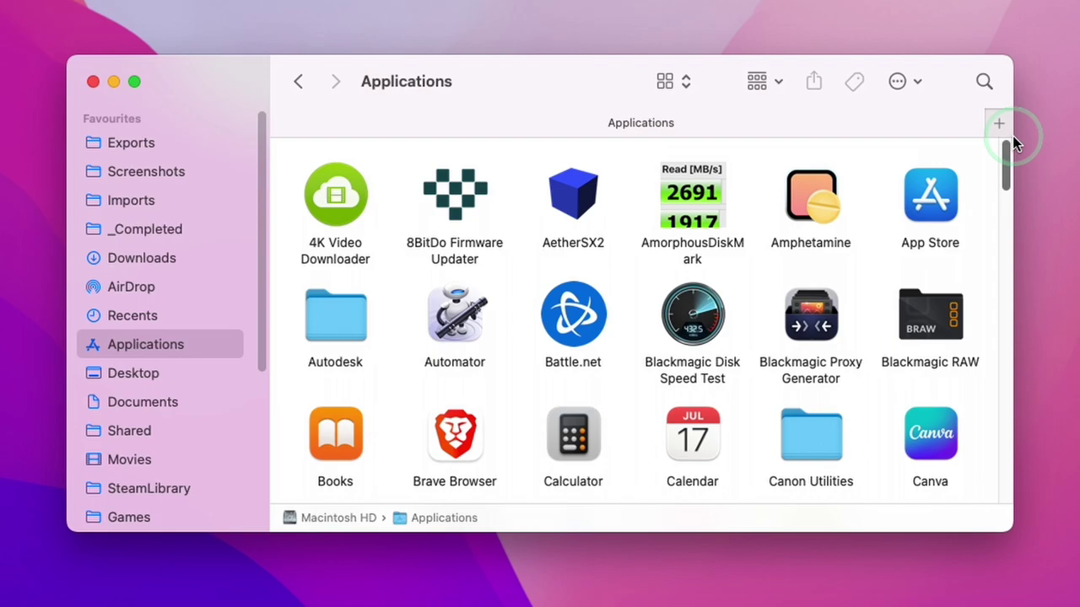
scroll(1008, 169, down, 5)
click(932, 329)
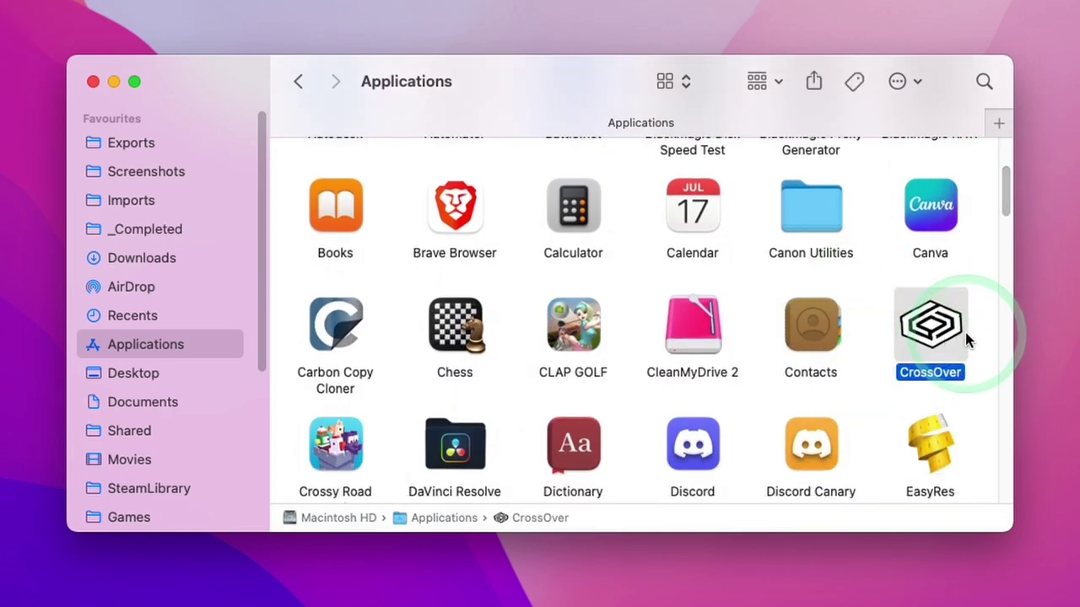
Launch CrossOver, search its installable Windows applications for Steam and start the Steam installation.
double_click(968, 337)
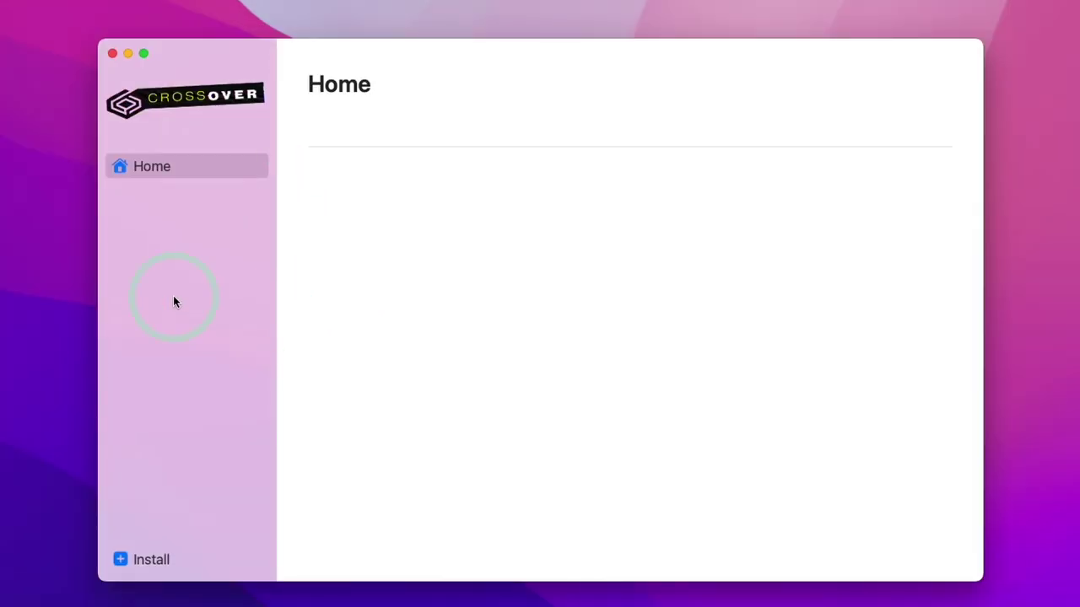
click(125, 560)
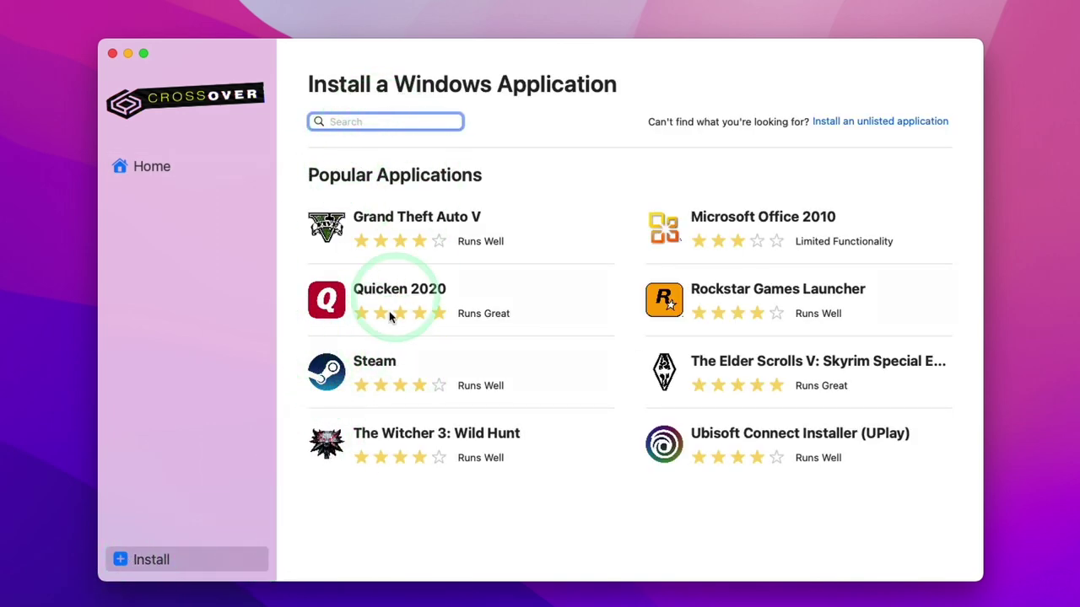
click(396, 121)
text(st)
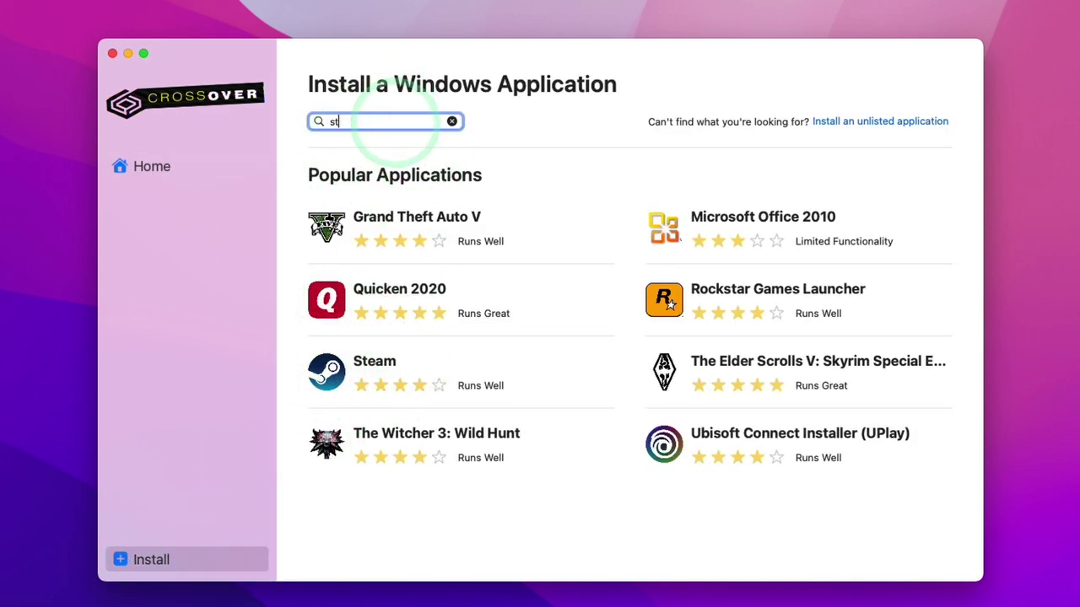
text(eam)
click(696, 177)
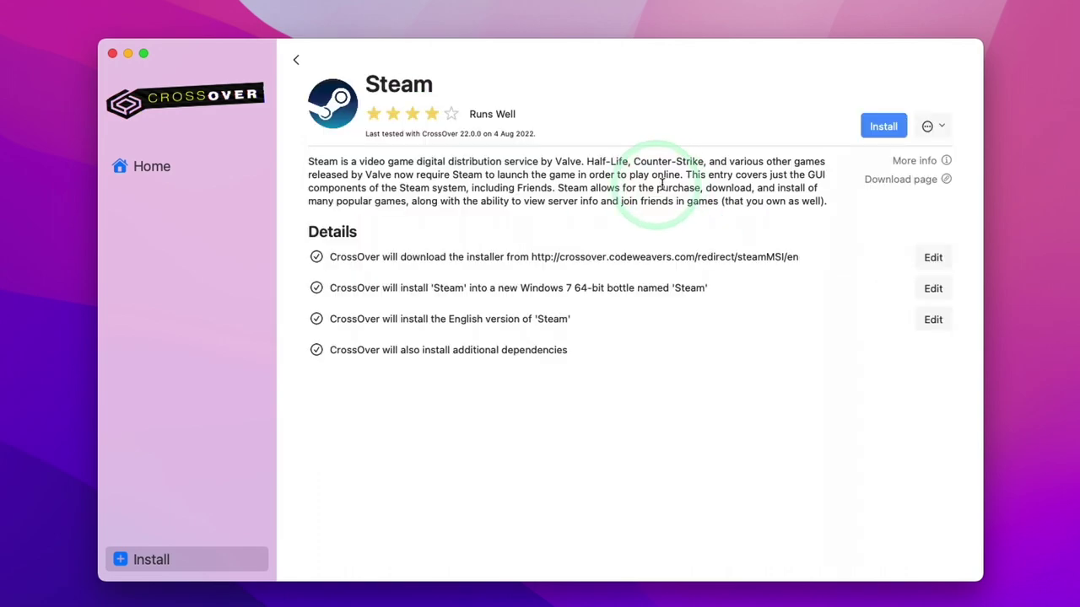
click(881, 127)
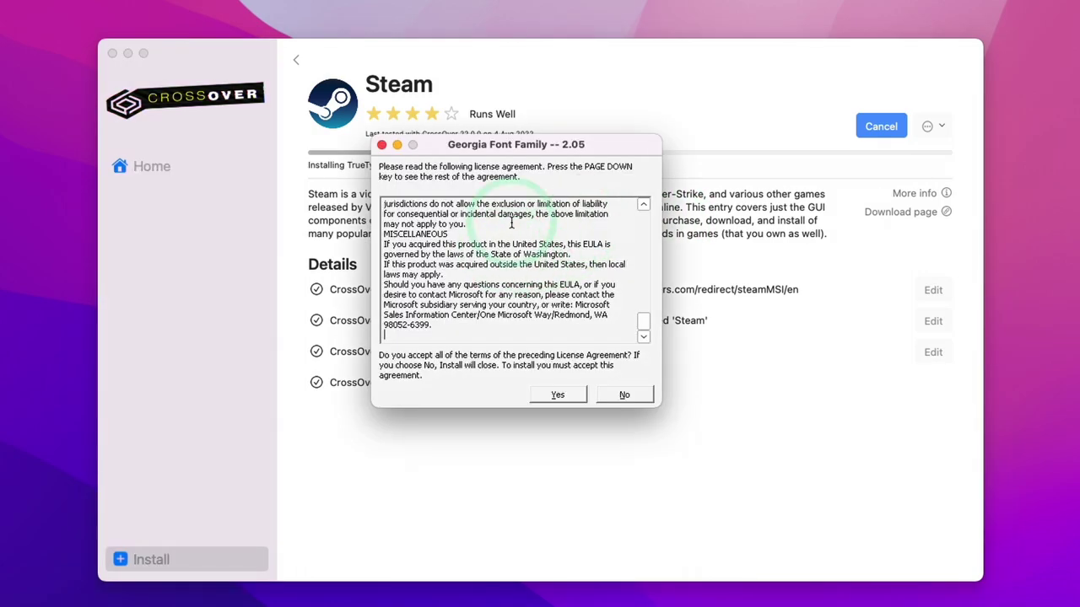
Accept the Georgia font licence agreement and complete the Microsoft XML Parser setup wizard with the customer information left blank.
drag(501, 154, 506, 148)
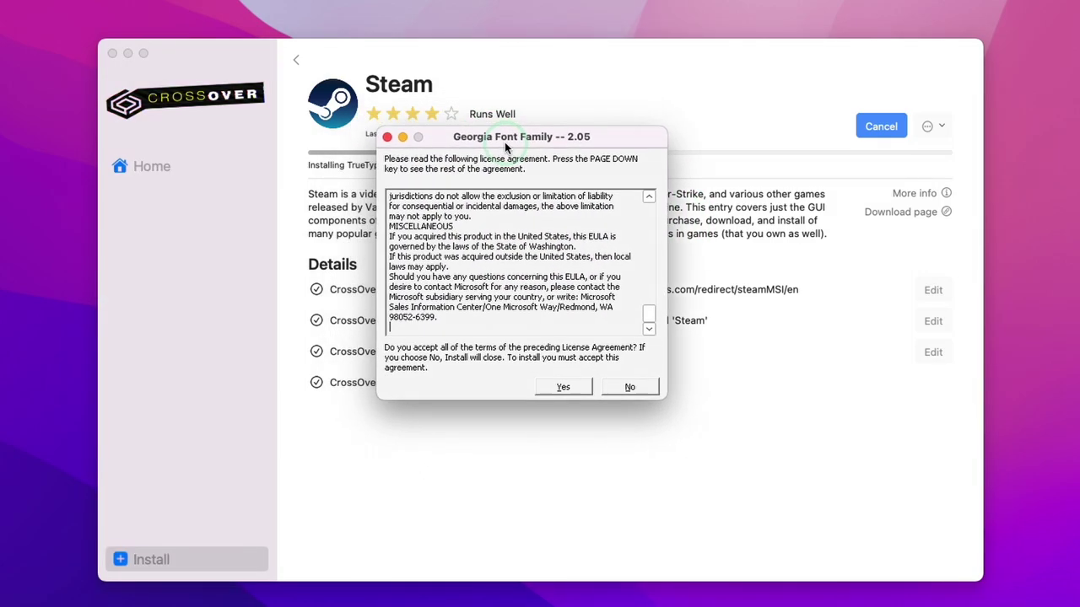
click(573, 392)
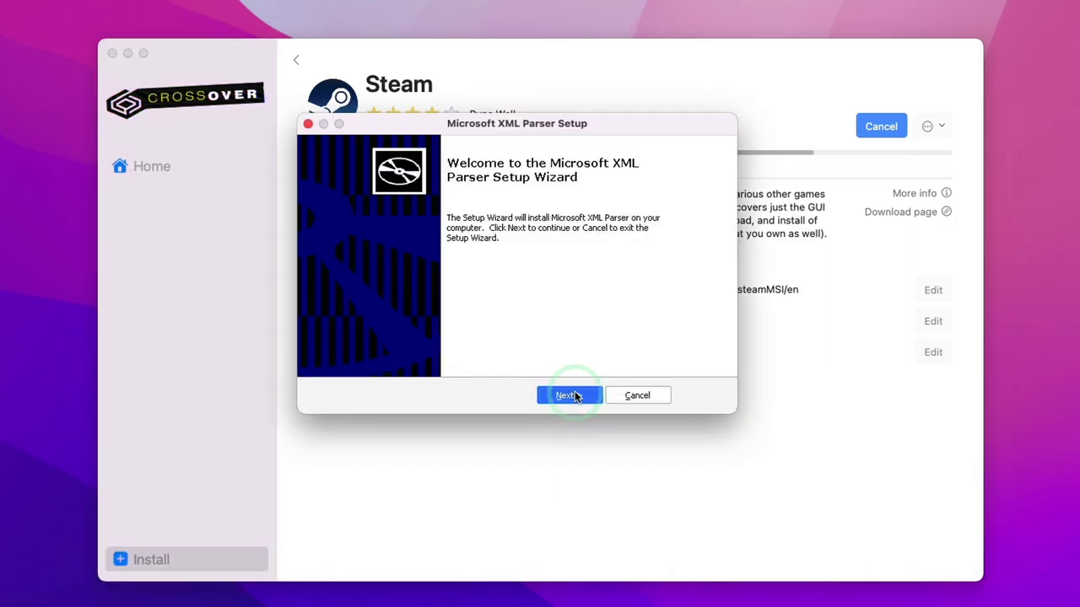
click(574, 395)
click(449, 339)
click(565, 396)
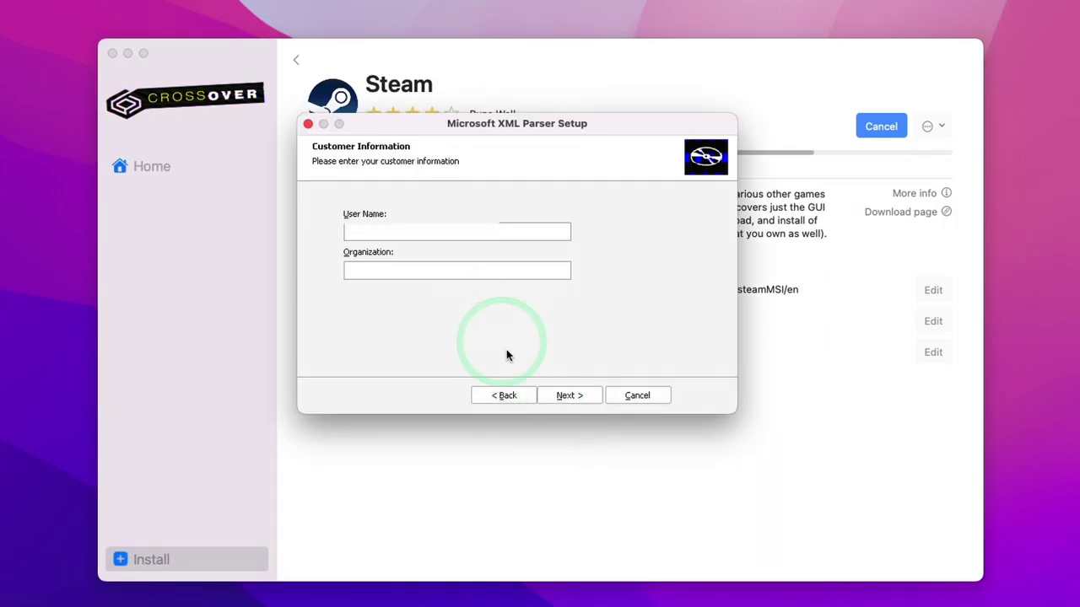
click(555, 395)
click(569, 397)
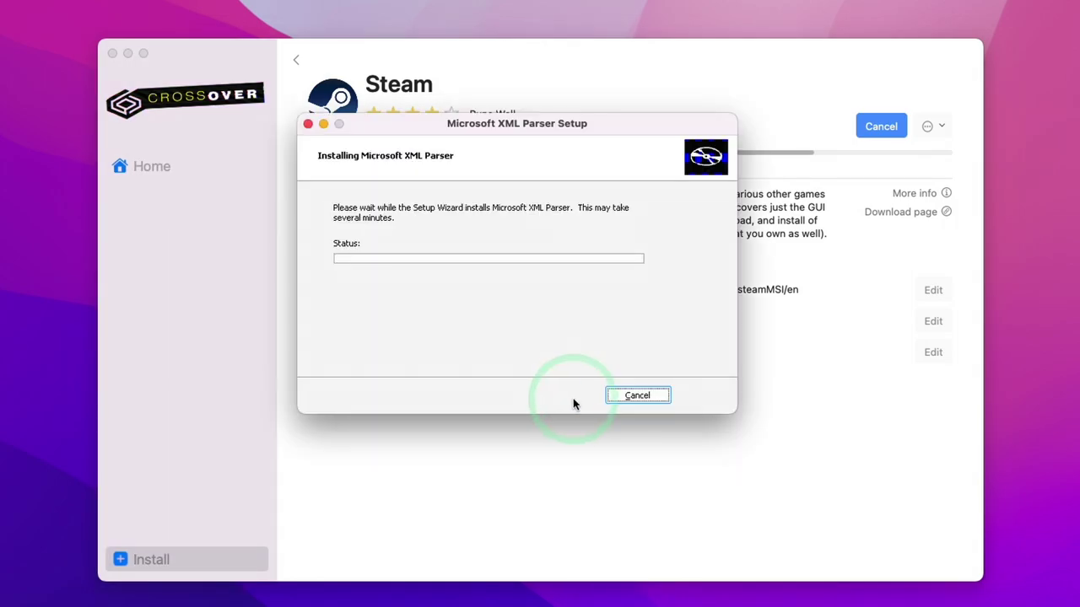
click(636, 395)
Run Steam Setup with English as the language and C:\Program Files (x86)\Steam as the destination folder.
drag(543, 143, 581, 81)
click(627, 349)
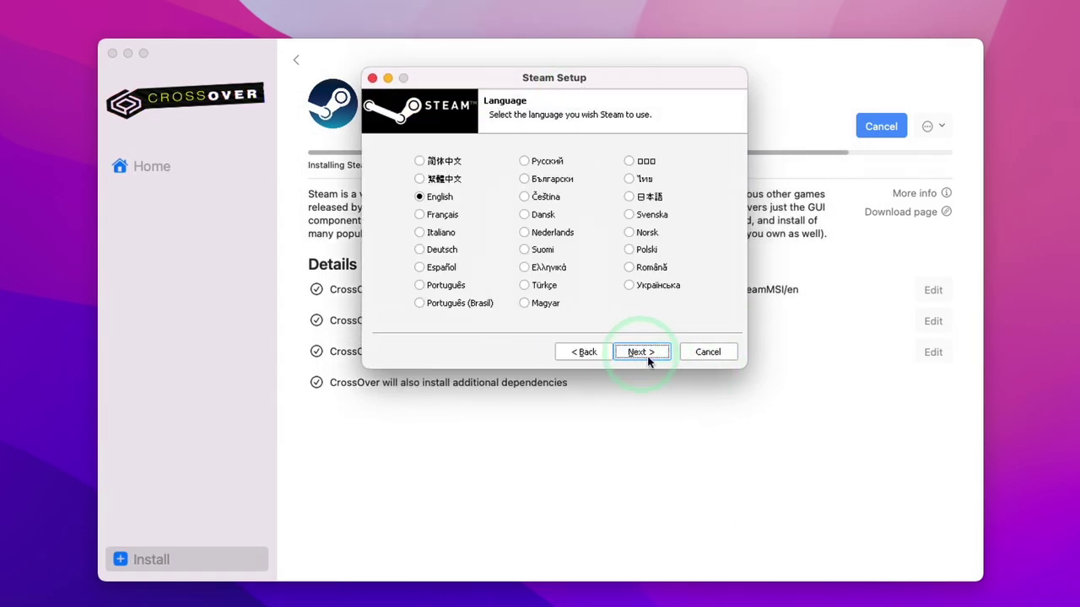
click(654, 354)
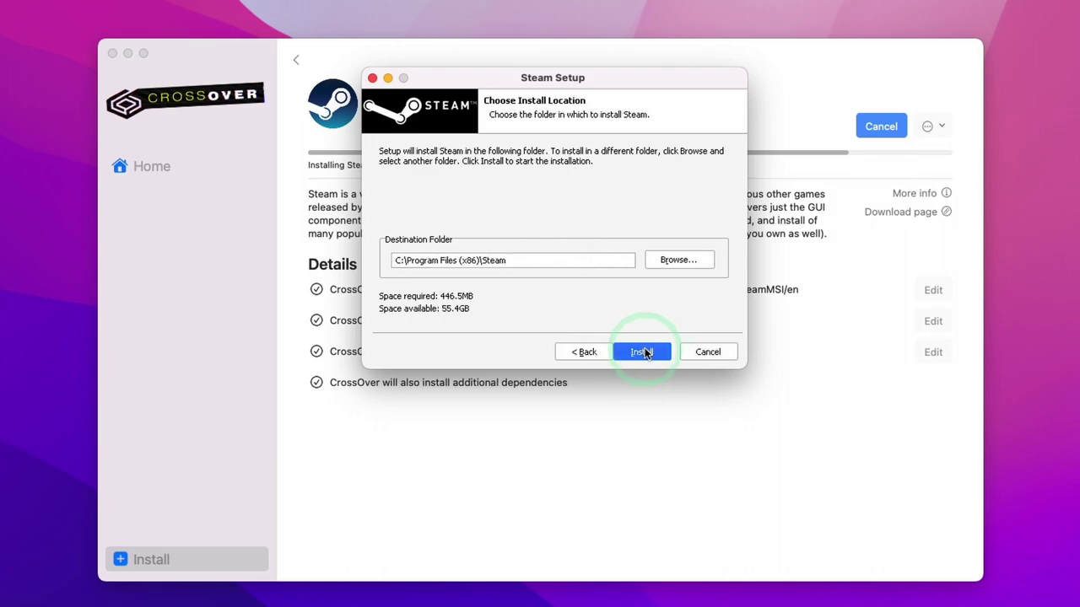
click(643, 351)
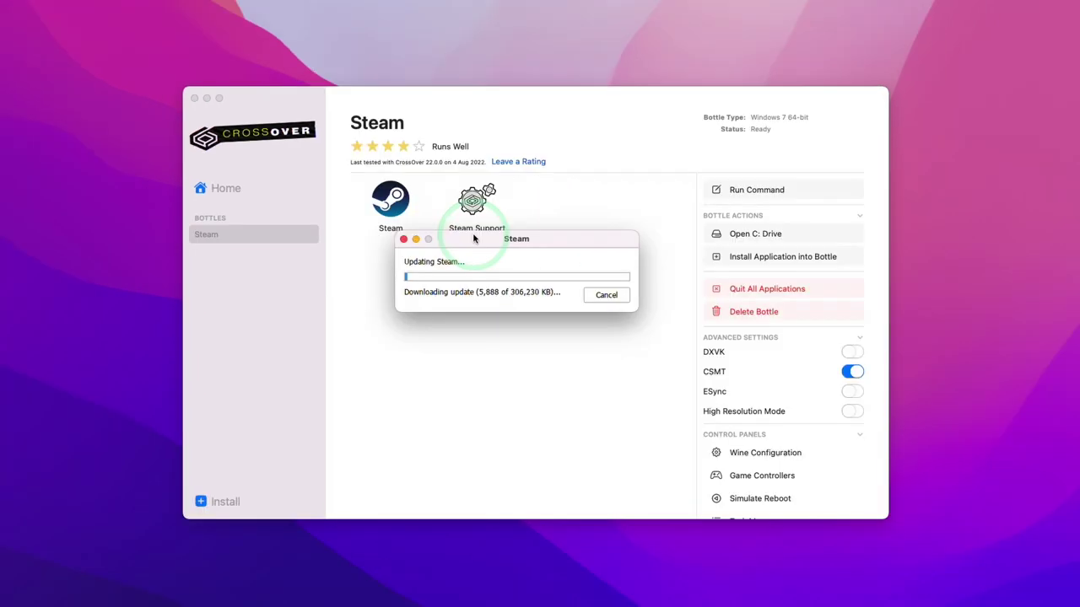
Reposition the Steam update window on the desktop and minimise the CrossOver window.
drag(472, 240, 896, 40)
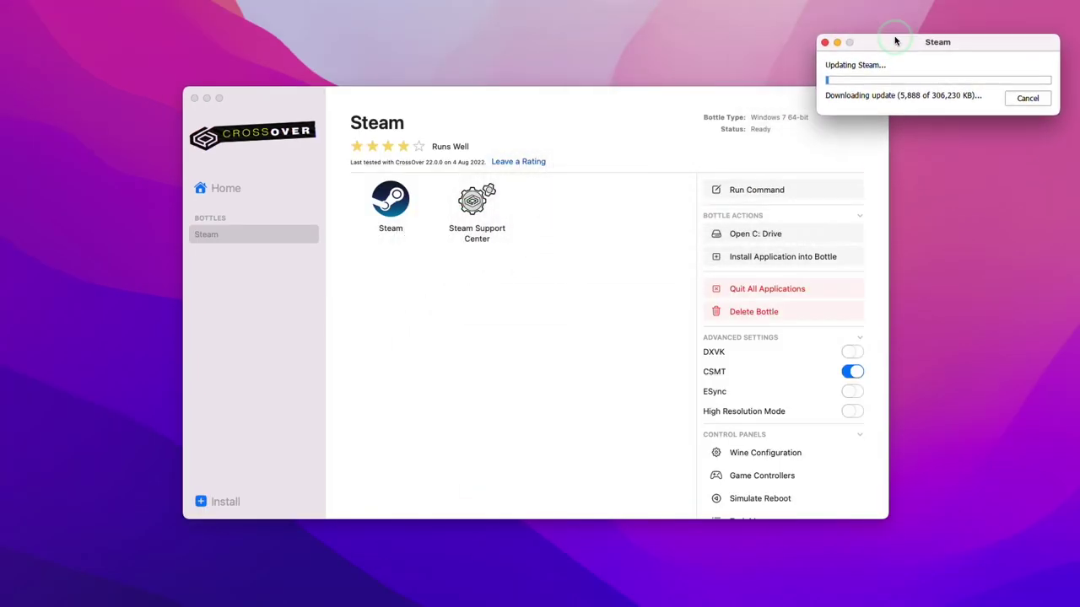
click(384, 354)
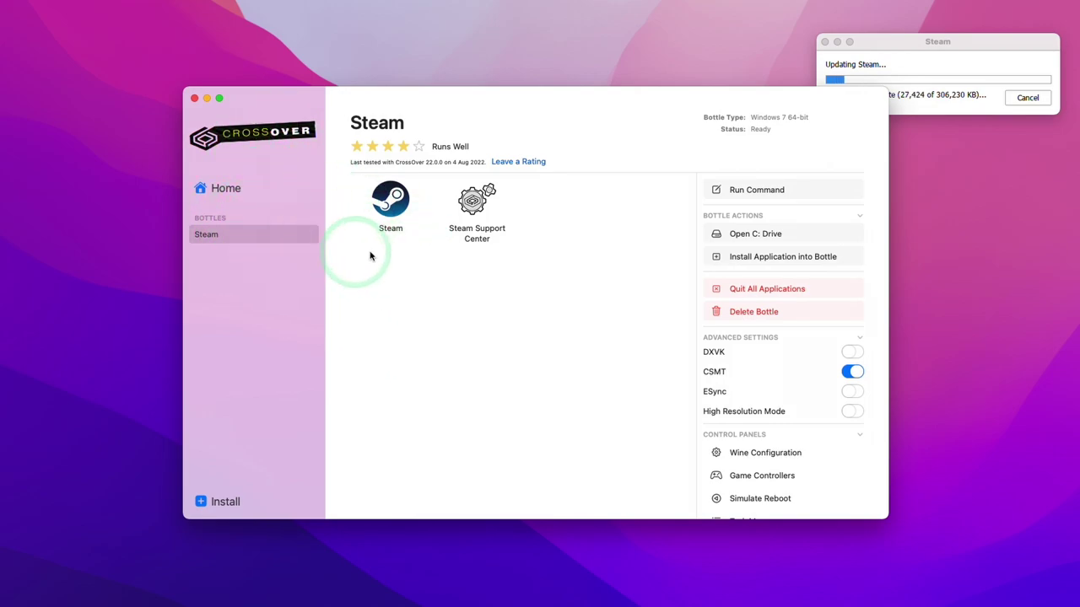
drag(918, 44, 405, 150)
click(206, 100)
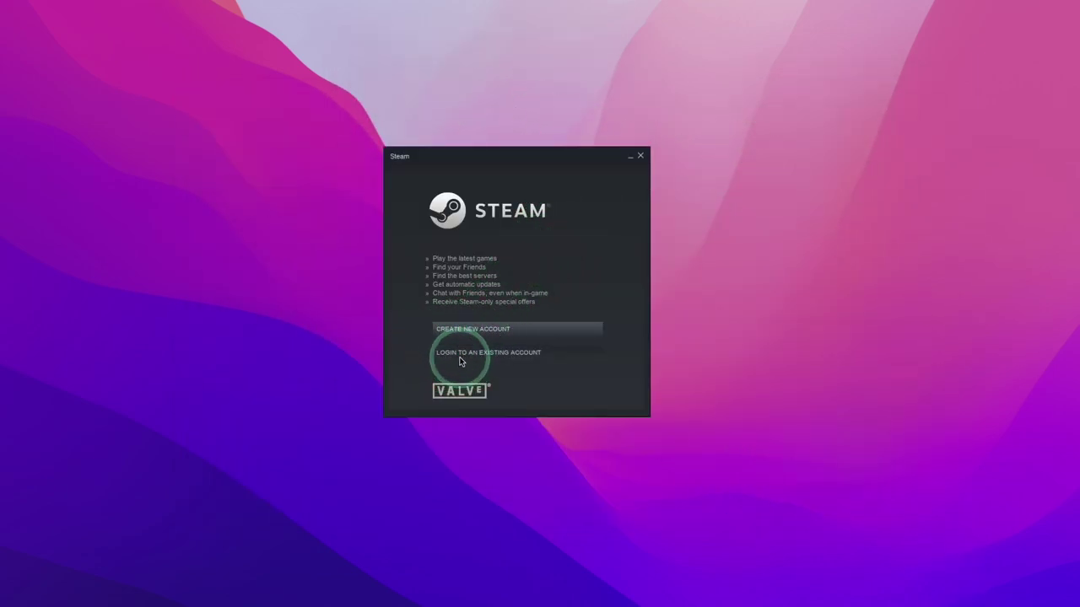
Log in to an existing Steam account and authorise this computer with the emailed Steam Guard access code.
click(461, 361)
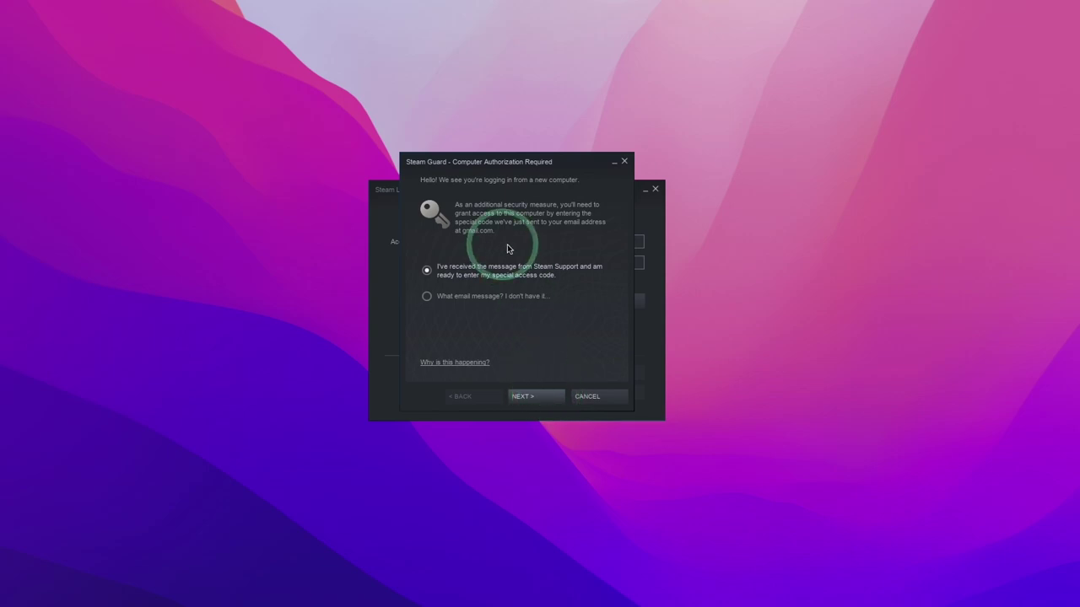
click(547, 400)
click(473, 289)
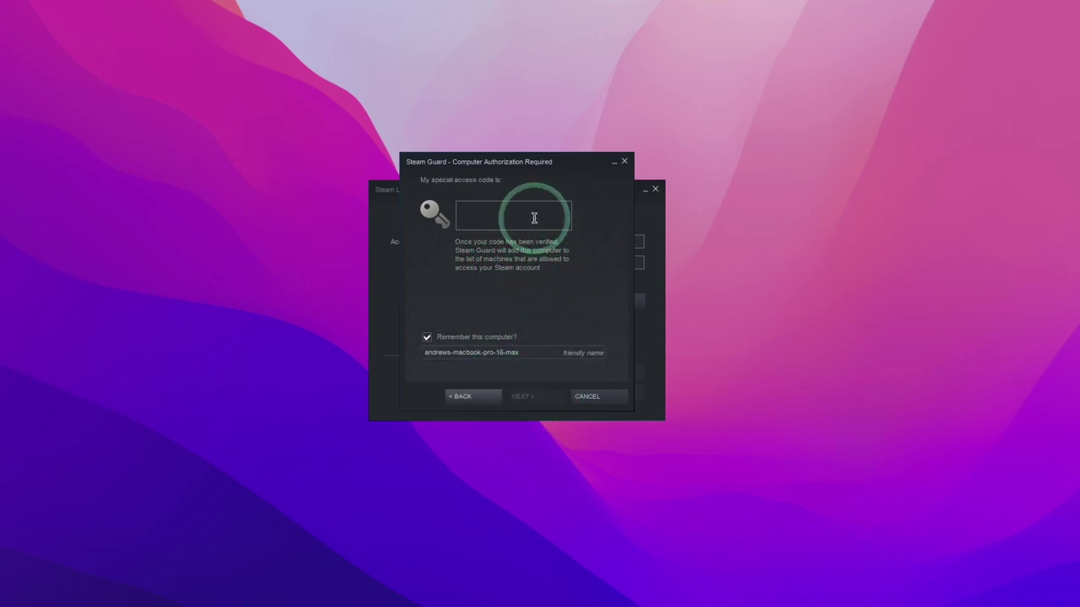
click(589, 398)
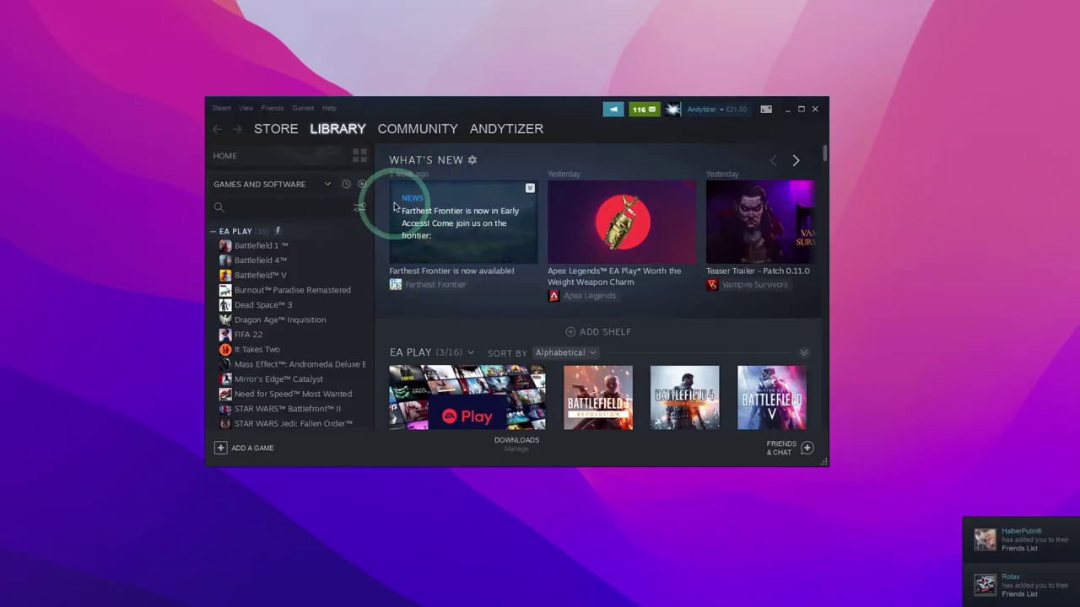
Browse the Steam library, return to CrossOver and enable DXVK for the Steam bottle.
scroll(363, 308, down, 4)
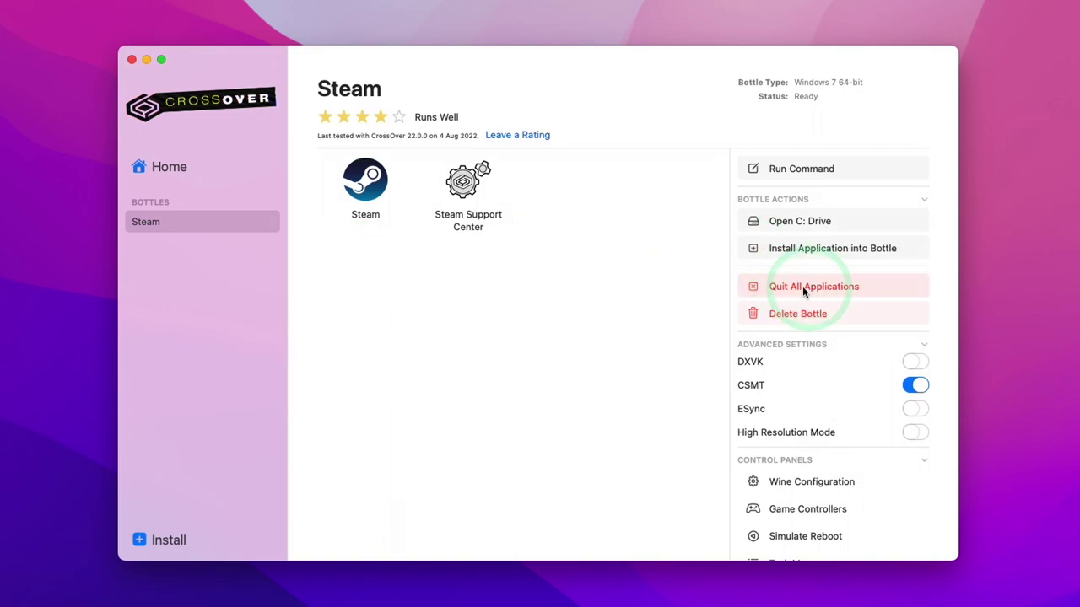
click(907, 361)
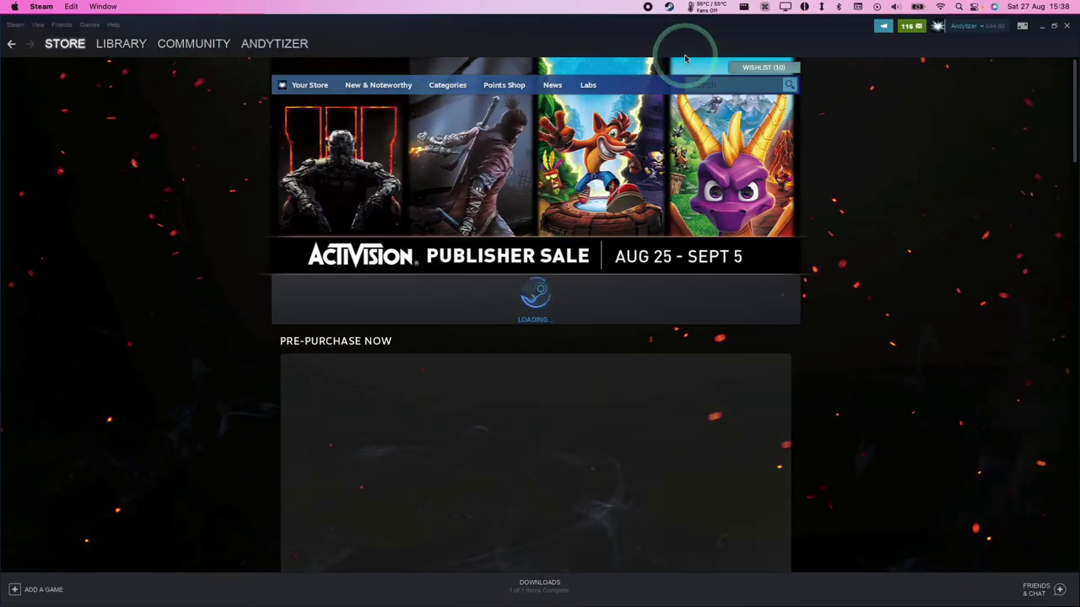
Find Guild Wars 2 in the Steam store by searching for "guild wars" and install it under the Steam Library folder.
text(guild wars)
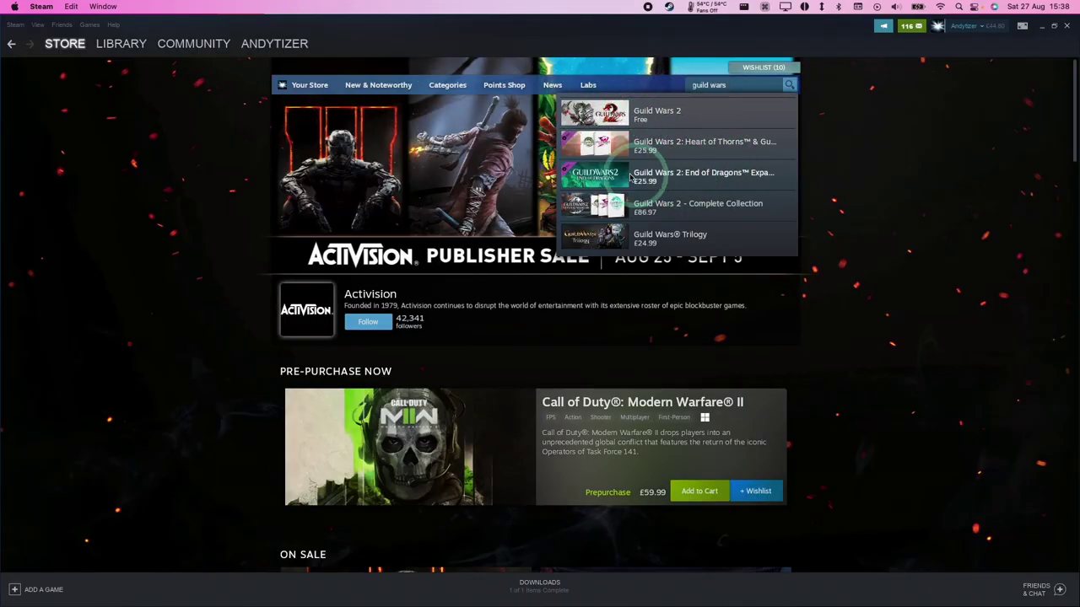
click(650, 116)
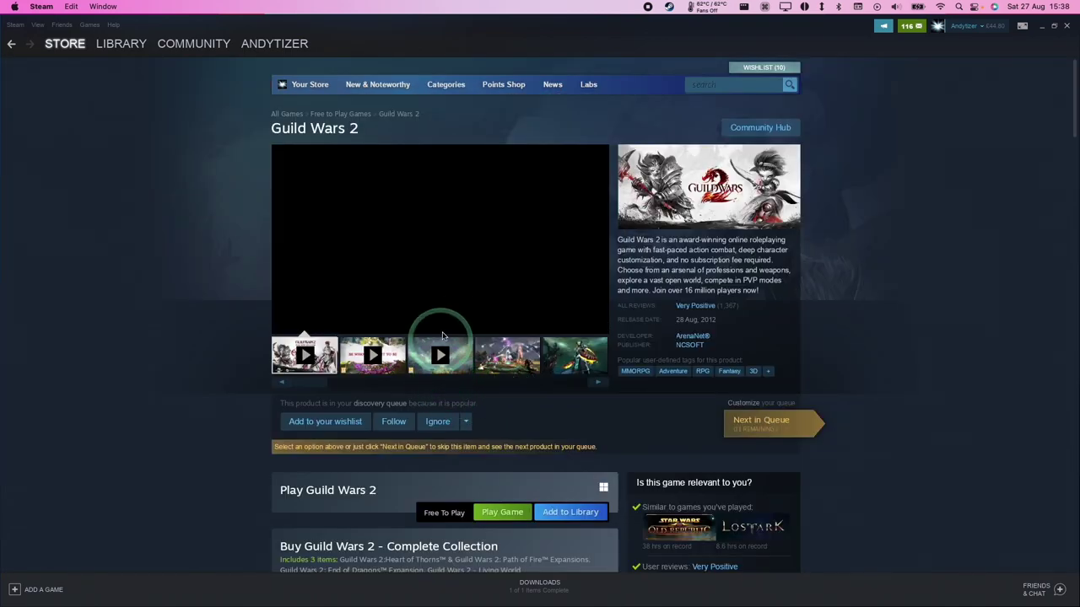
scroll(473, 405, down, 2)
click(496, 429)
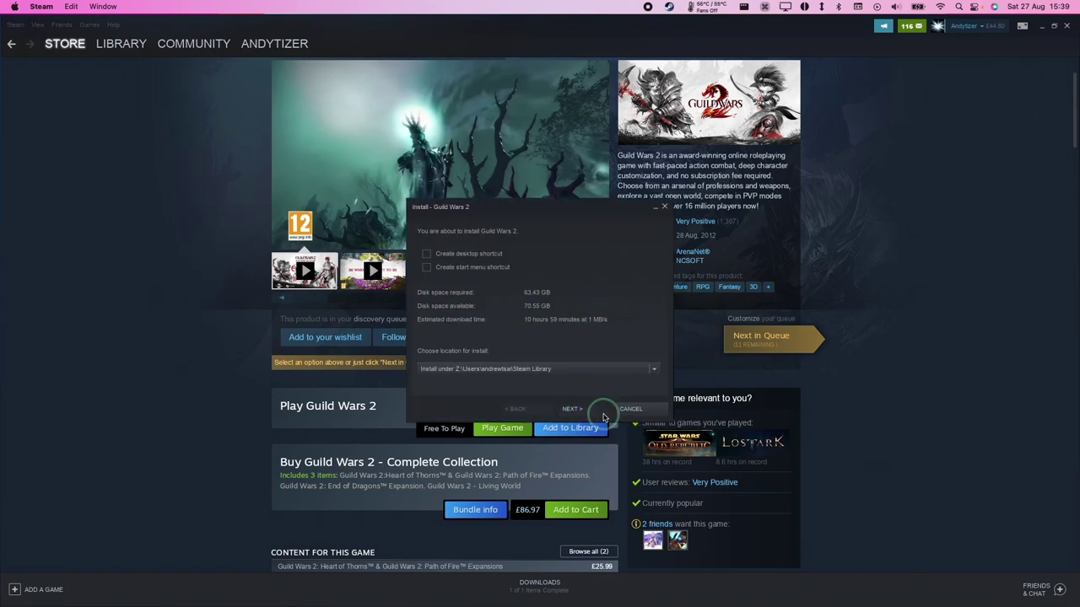
click(588, 413)
click(581, 409)
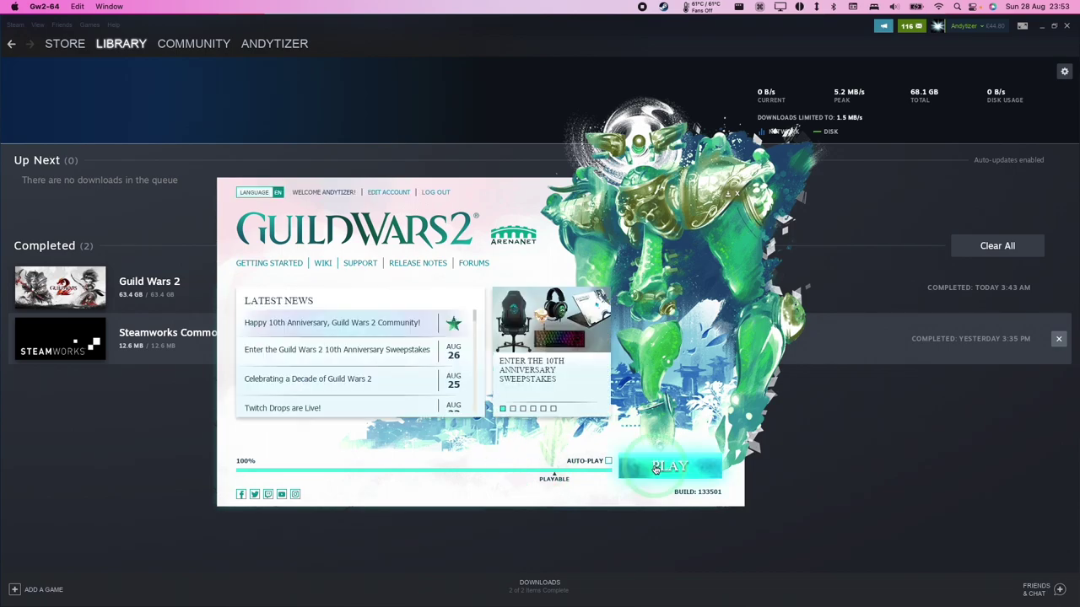
Start Guild Wars 2, select Blacktide as the initial home world and create a character with the Warrior profession.
click(392, 424)
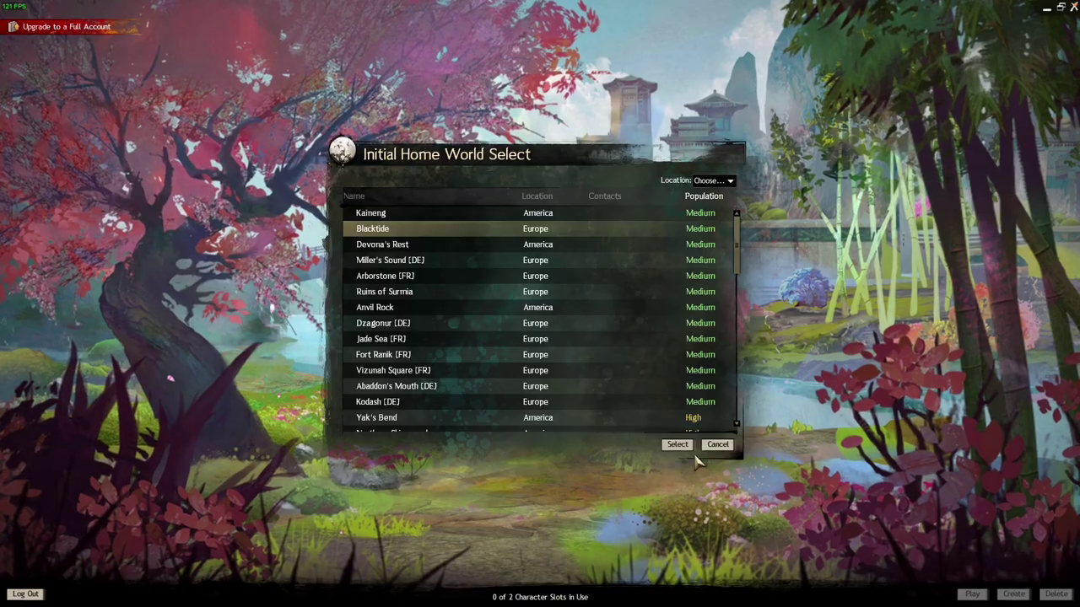
click(678, 443)
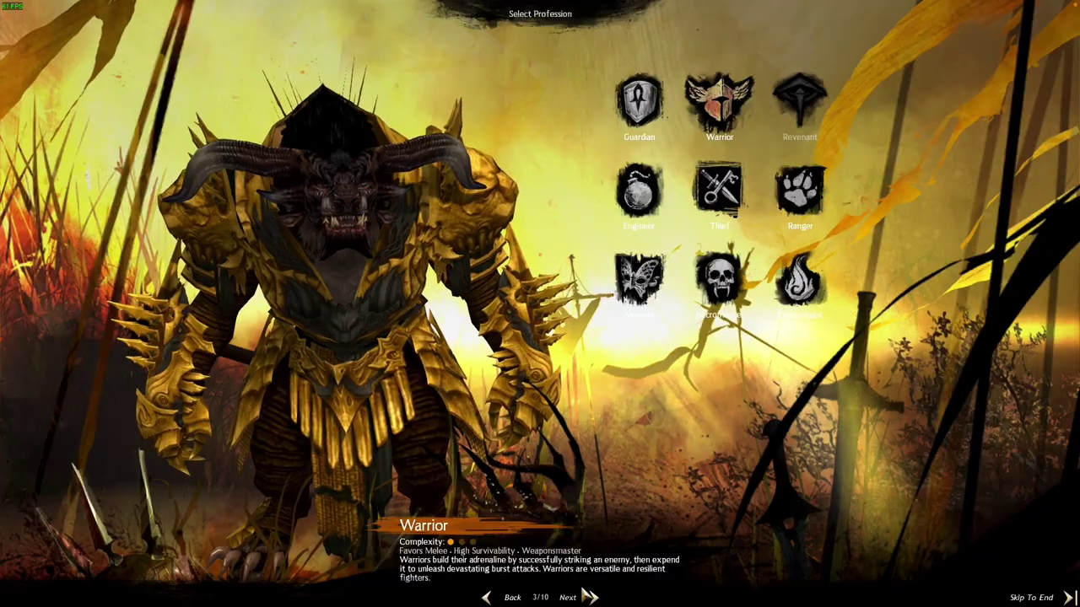
click(589, 597)
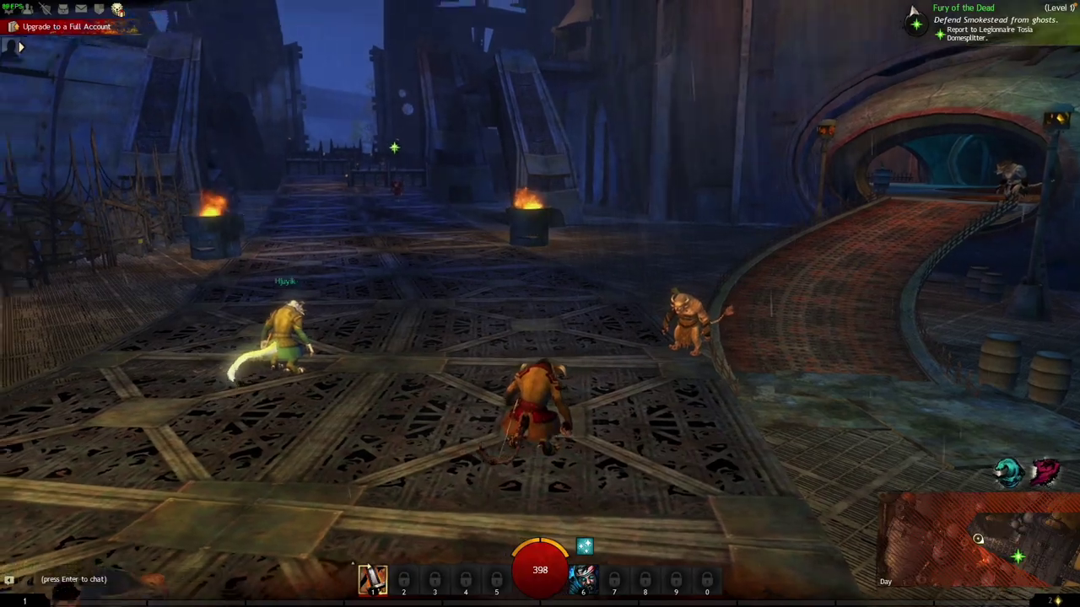
Open the in-game graphics options, examine the display and advanced settings, and close the options.
key(Escape)
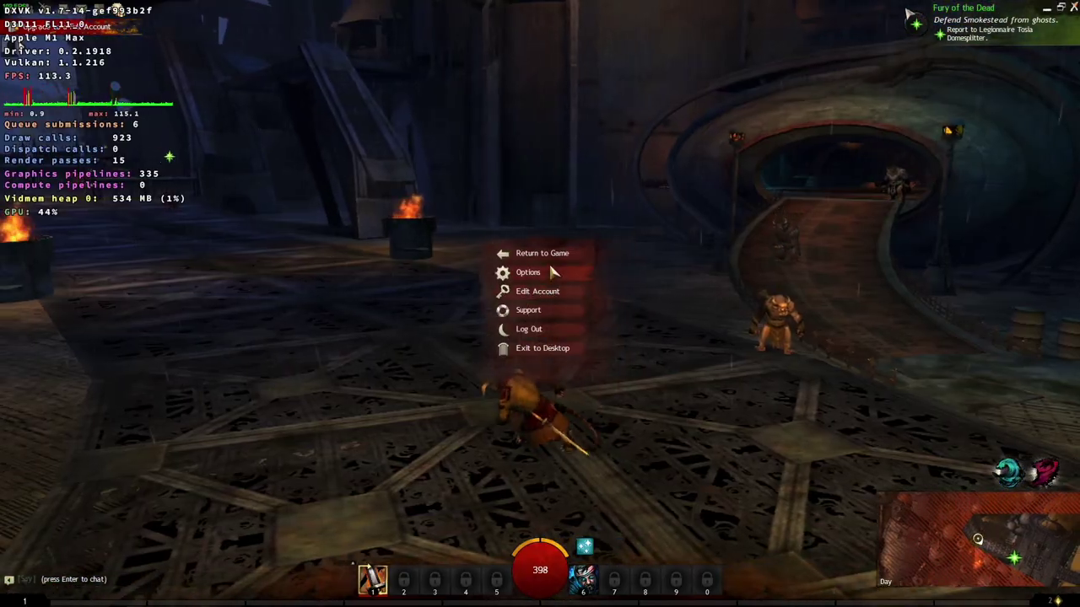
click(539, 272)
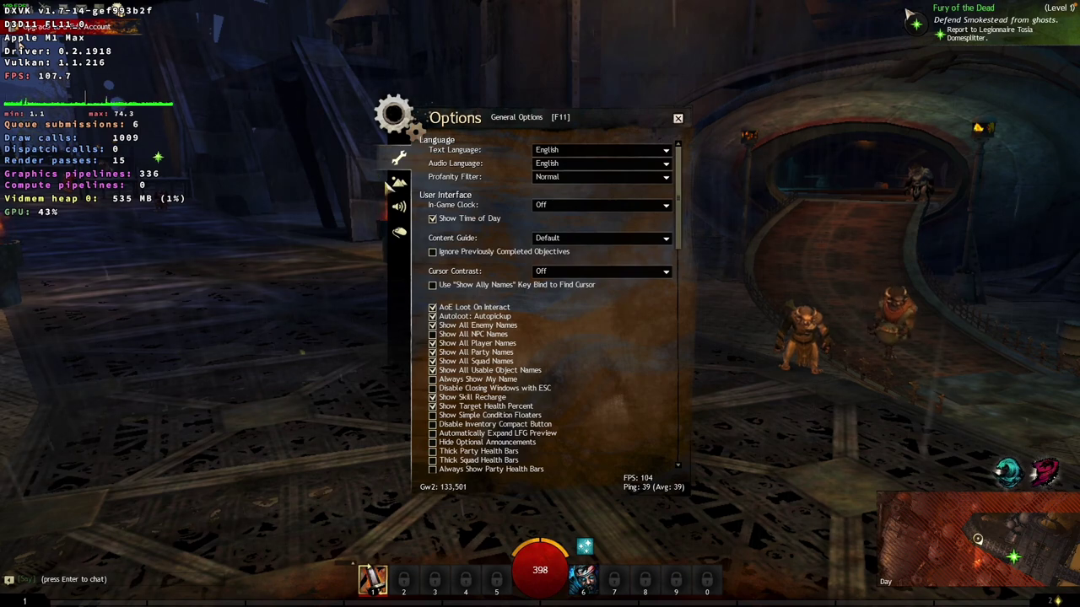
click(401, 184)
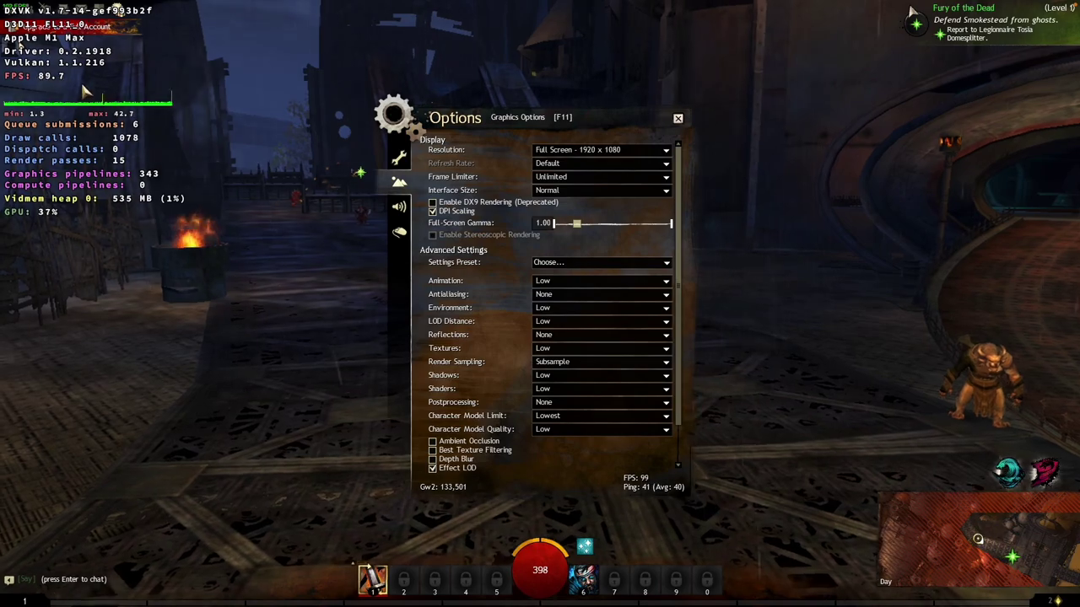
drag(292, 141, 292, 176)
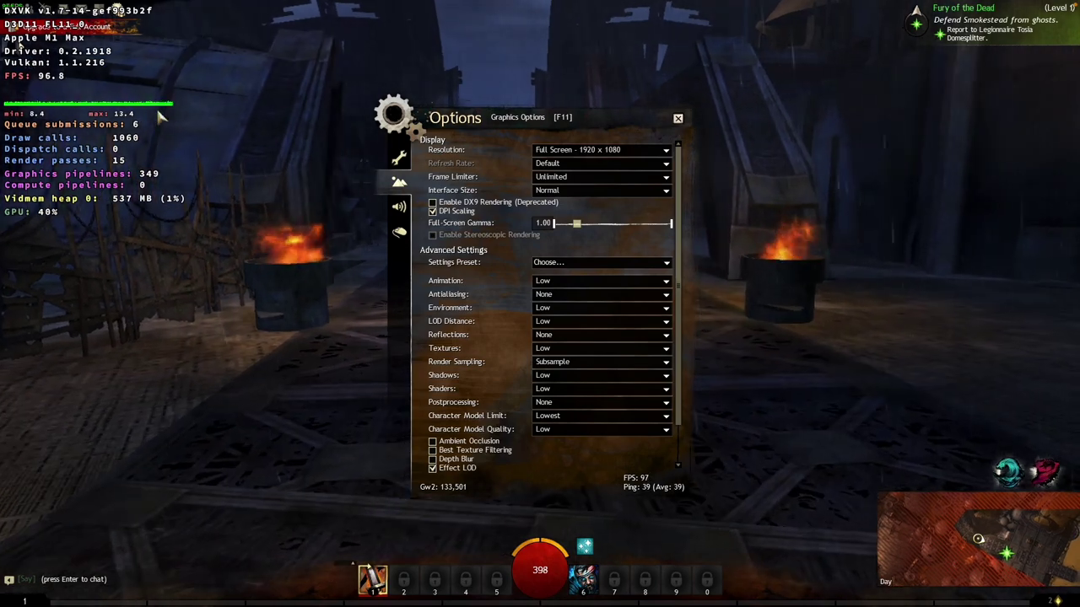
click(678, 118)
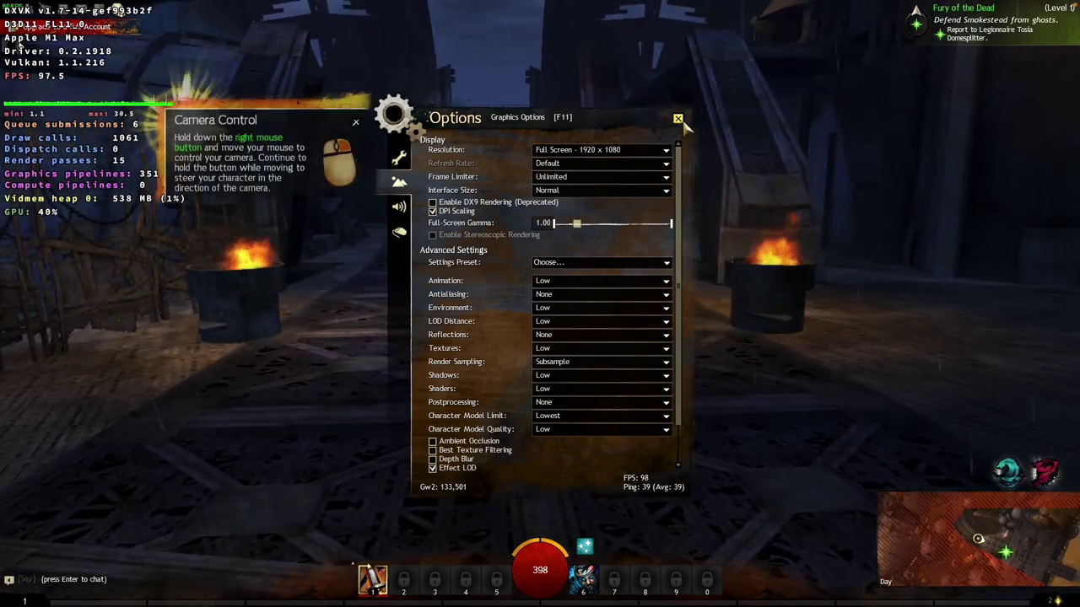
Dismiss the Camera Control hint and steer the character forward between the burning barrels towards the barricade.
key(w)
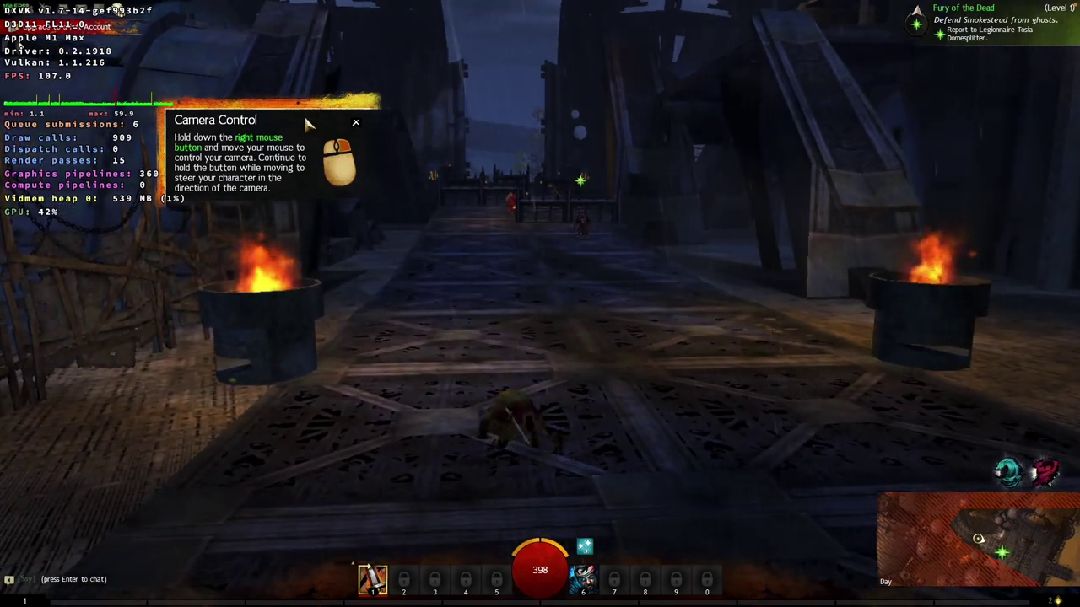
click(357, 123)
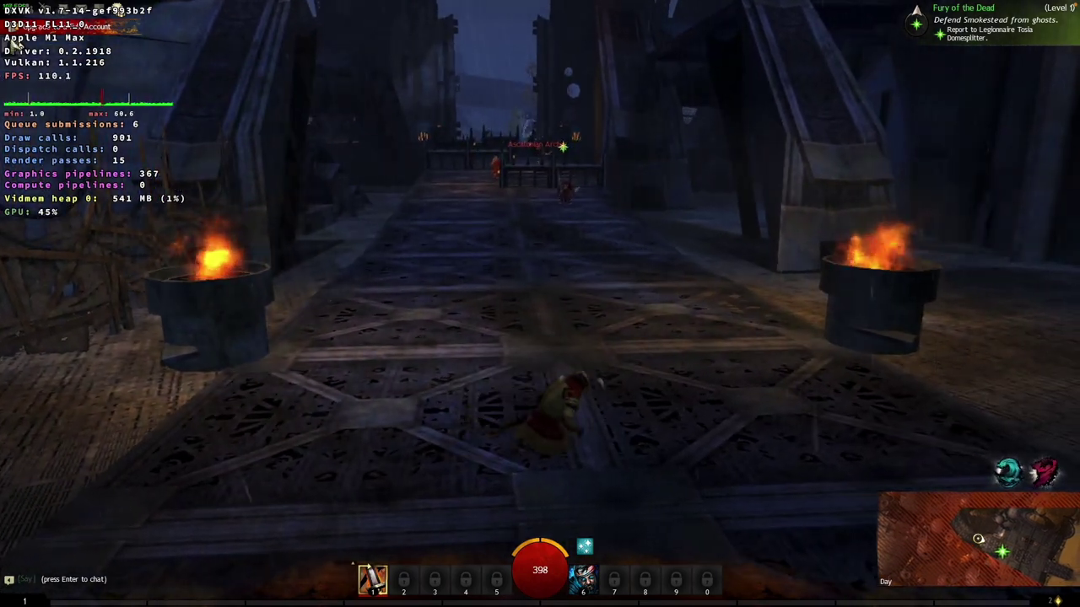
drag(599, 245, 544, 263)
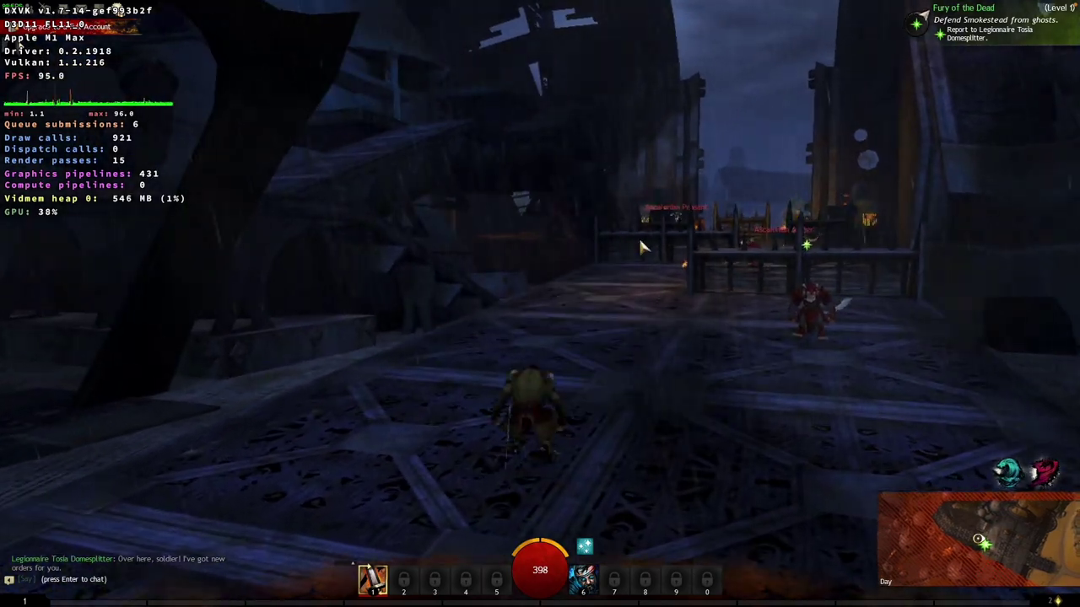
Resize the windowed Guild Wars 2 game, widening it and then shrinking it slightly from the corner, and return it to full screen.
drag(640, 241, 835, 241)
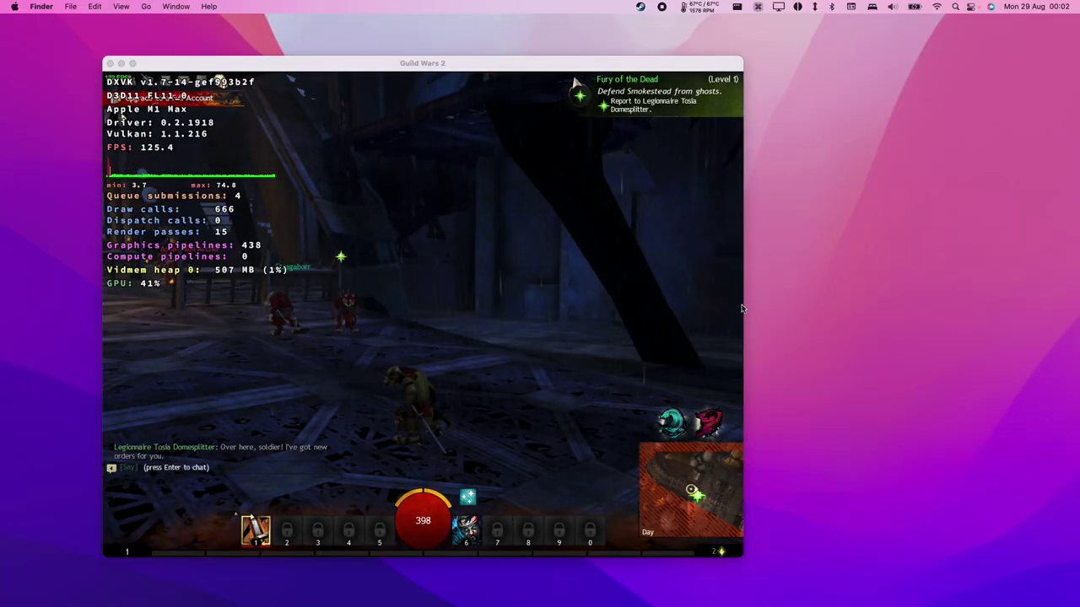
drag(745, 310, 1017, 309)
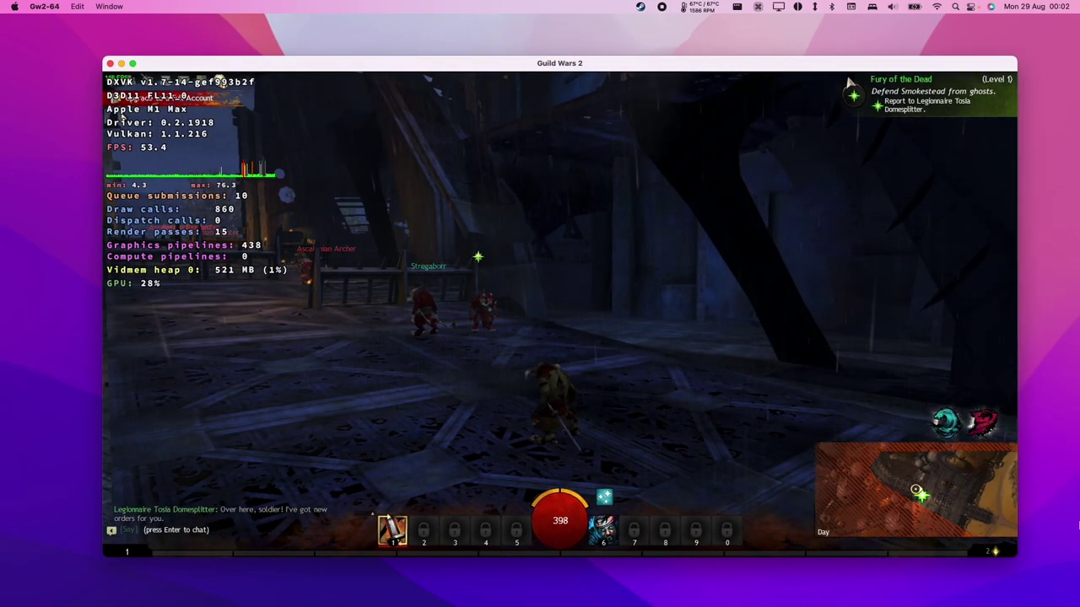
drag(1034, 588, 978, 597)
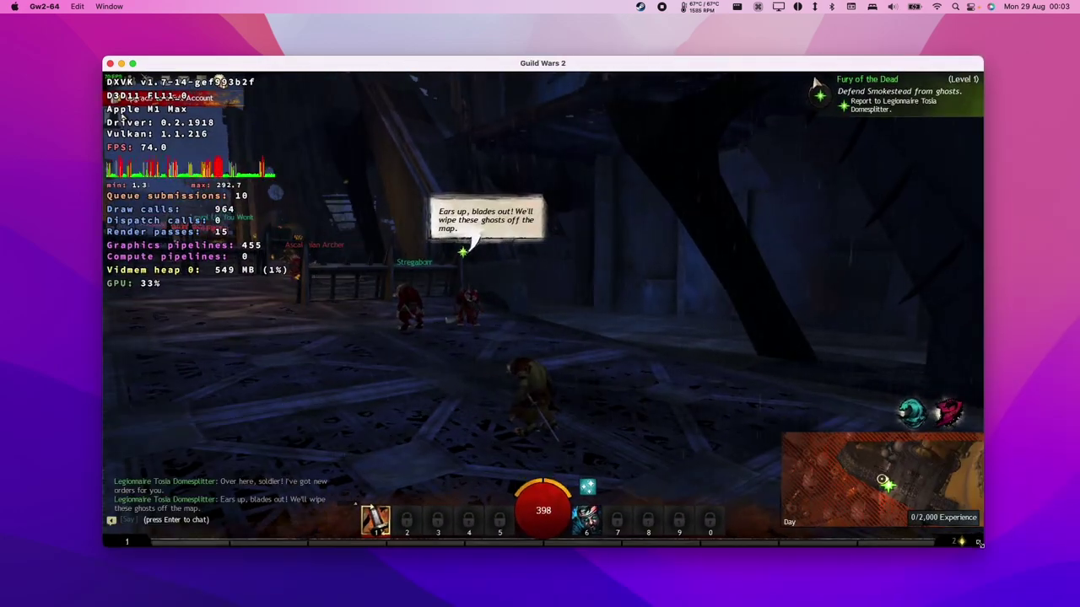
key(alt+Return)
Run across the farm to a Wurm Mound, flatten it and attack the Plains Wurm Hatchling beside it.
key(w)
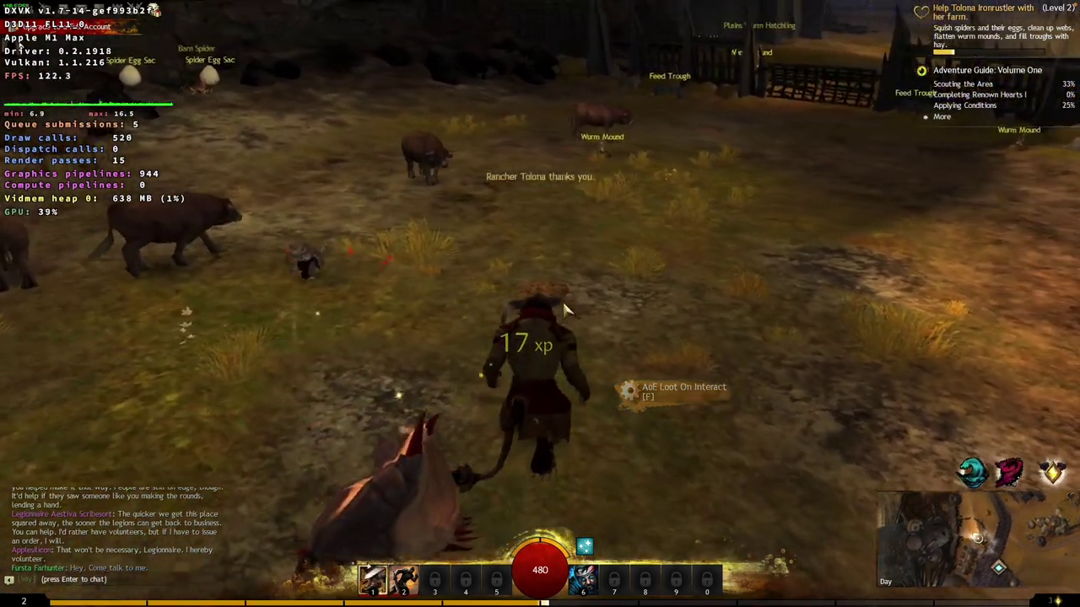
key(w)
key(Tab)
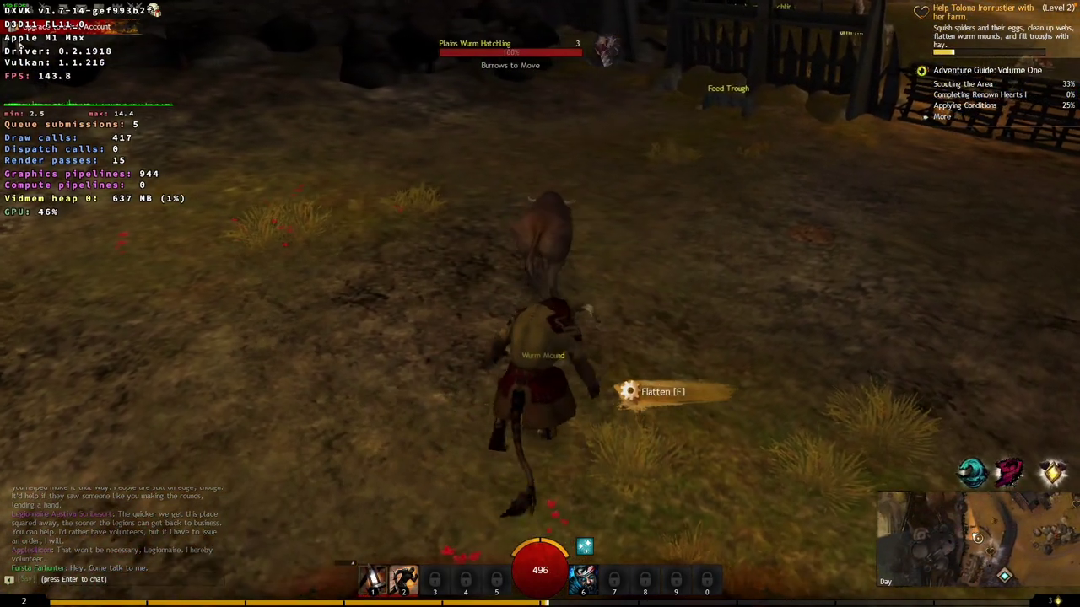
key(f)
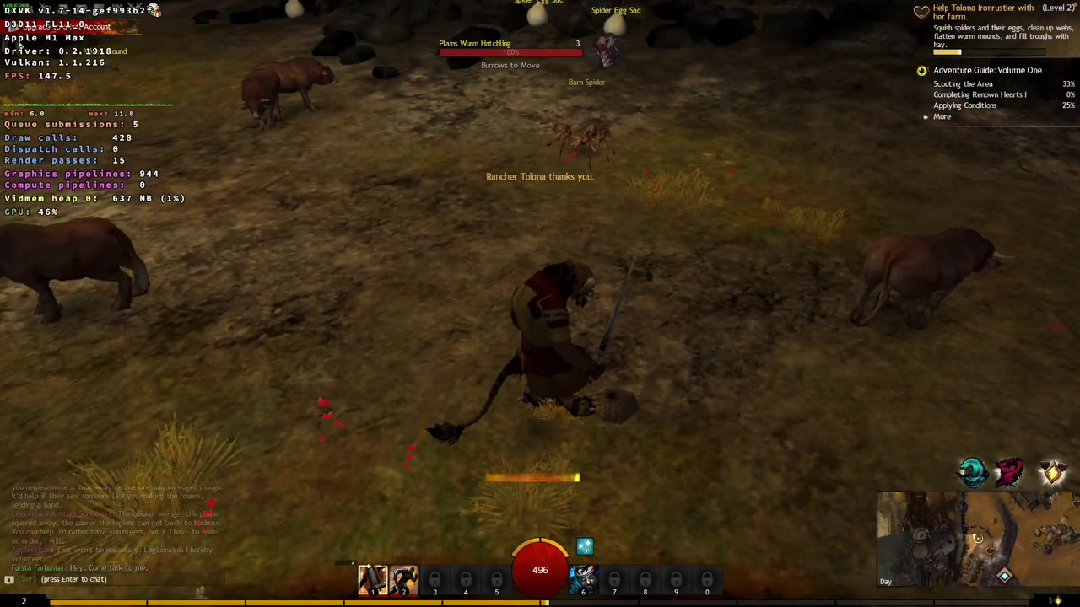
key(1)
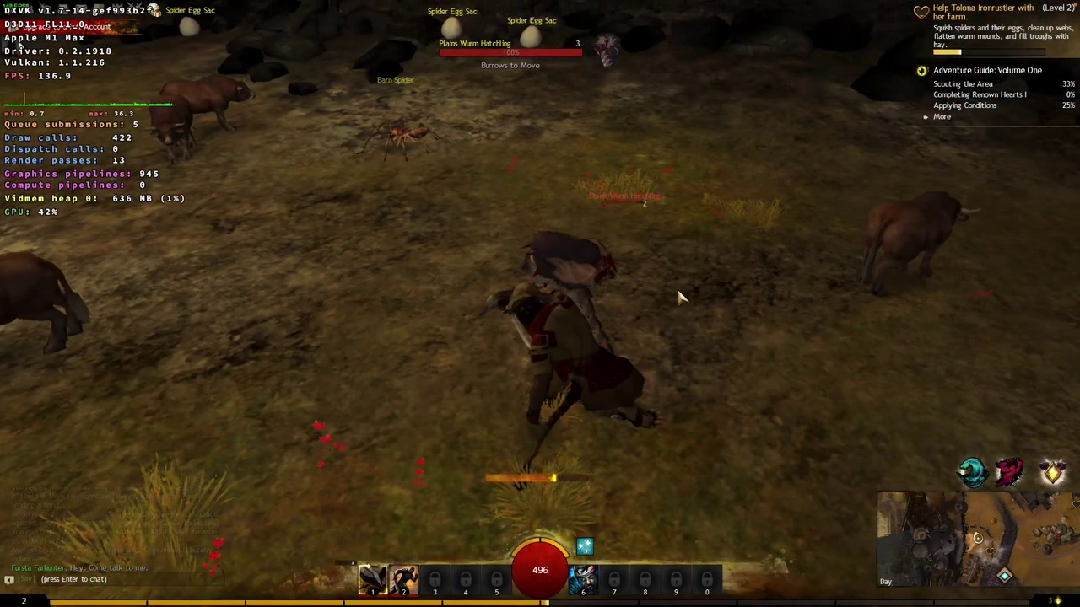
drag(634, 305, 709, 294)
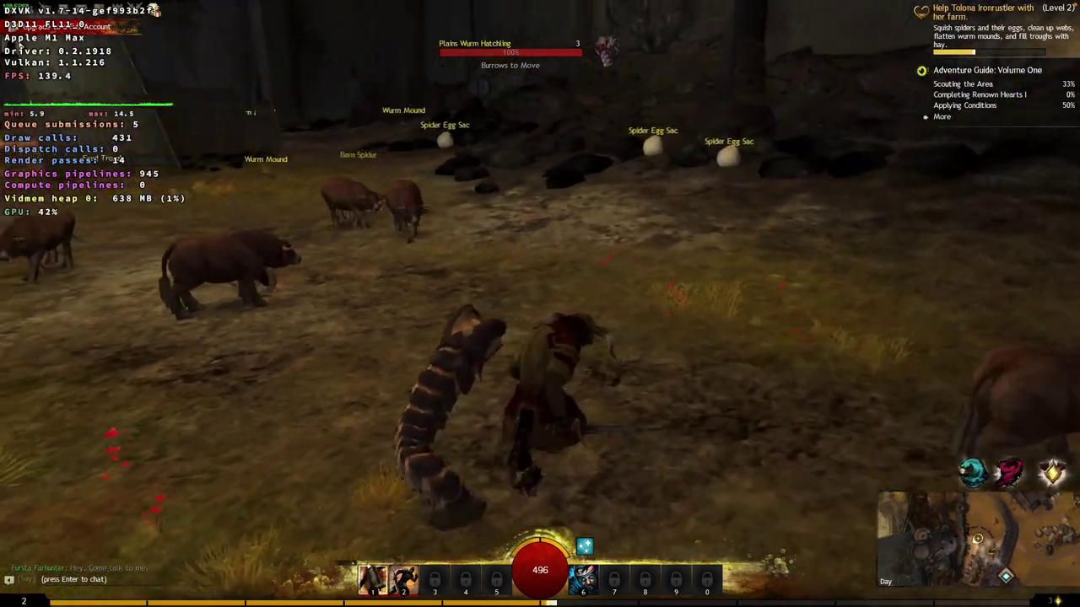
Target the Barn Spider in the barnyard, flatten the nearby Wurm Mound and defeat the spider with the first weapon skill.
key(Tab)
key(w)
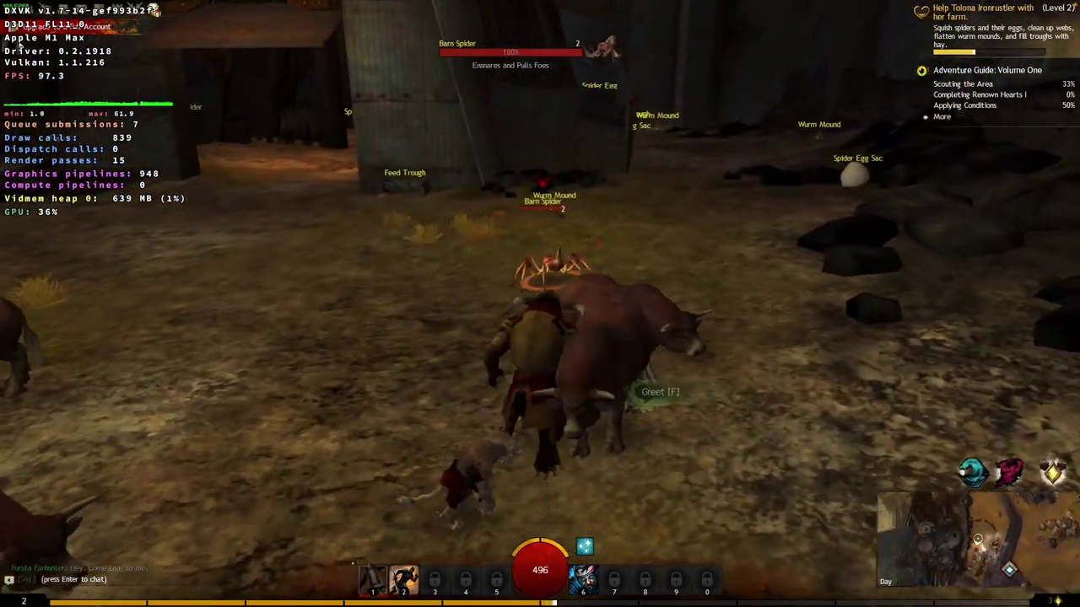
key(1)
key(w)
key(f)
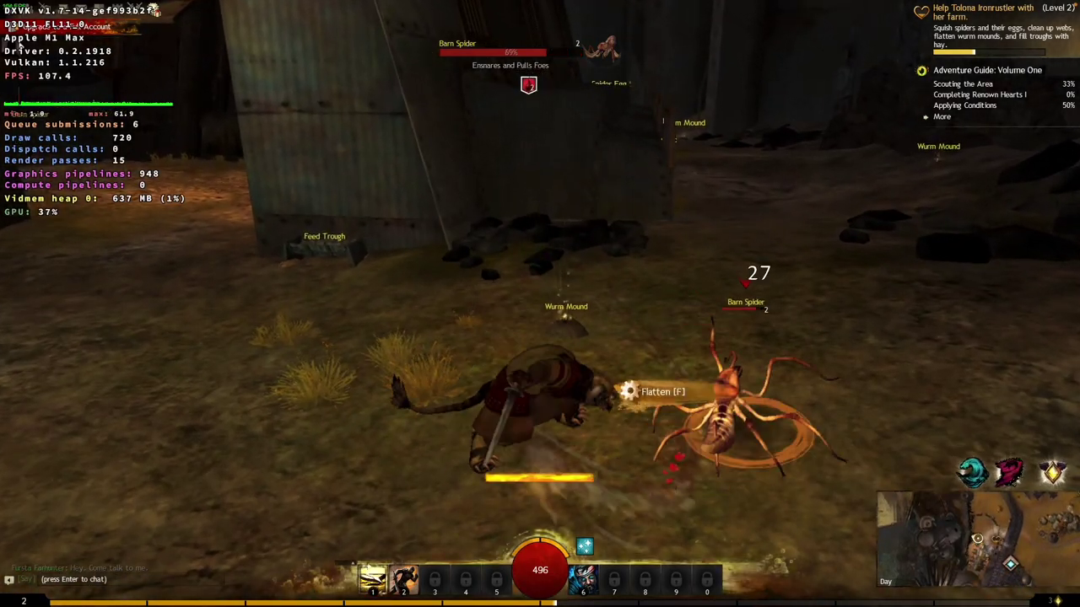
key(a)
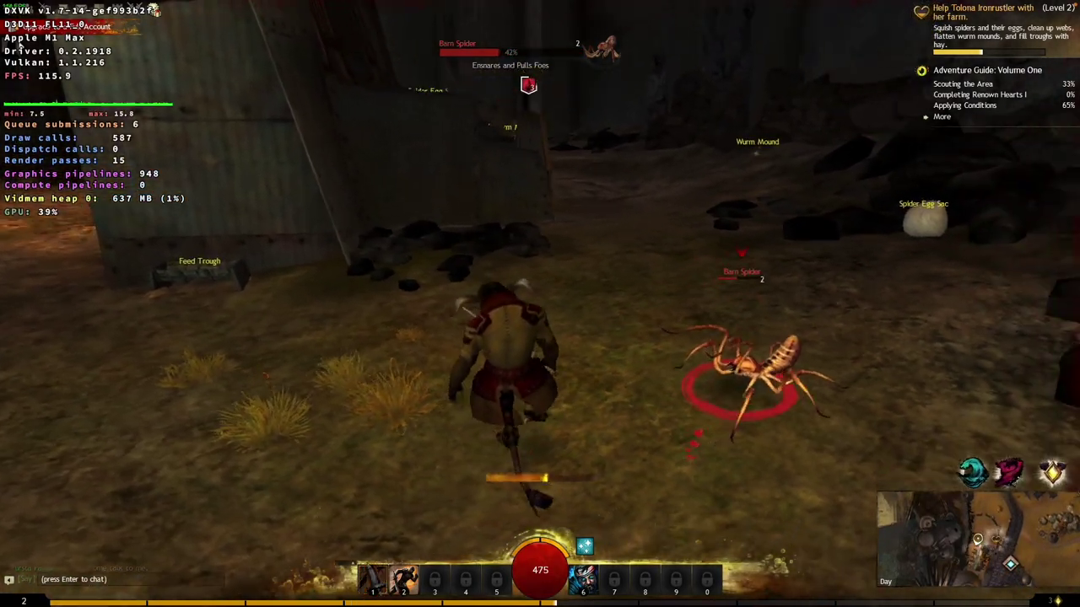
key(1)
key(a)
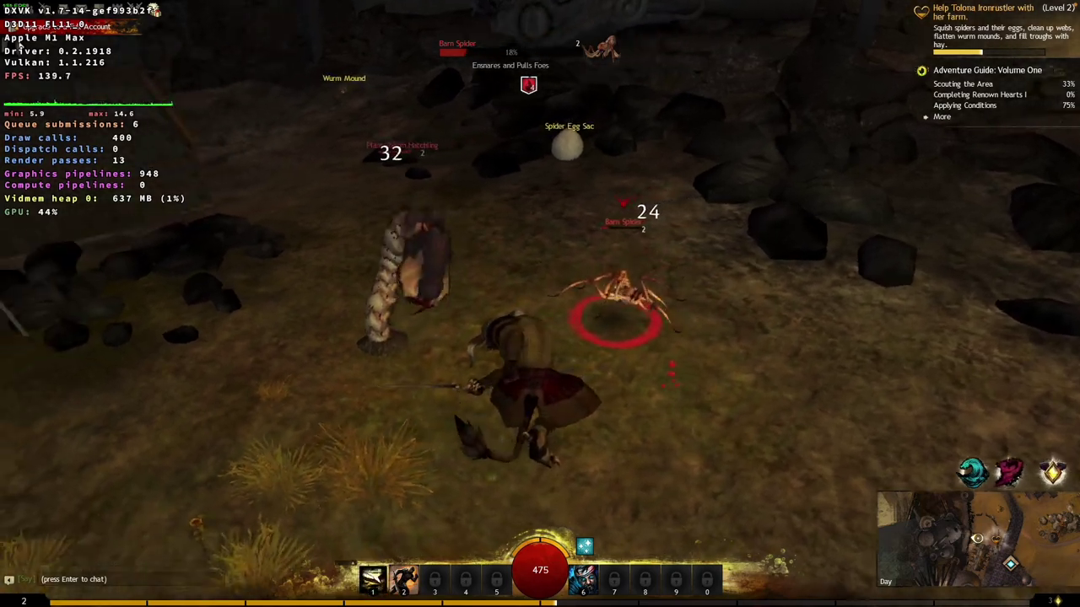
key(1)
key(a)
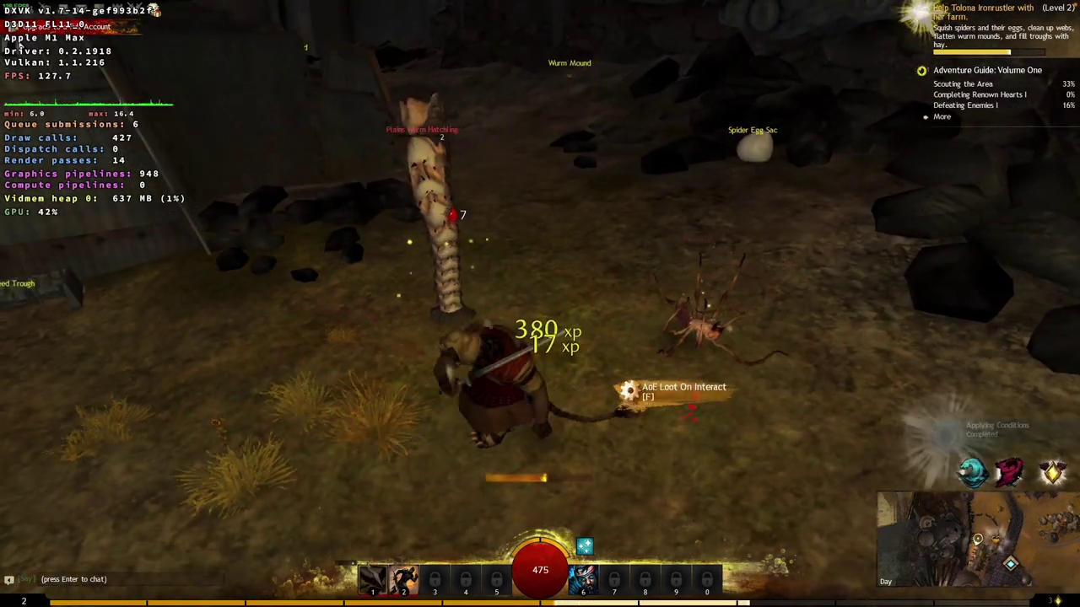
Run the character across the pasture towards the fence with the feed trough, and turn back among the cows.
key(w)
key(w)
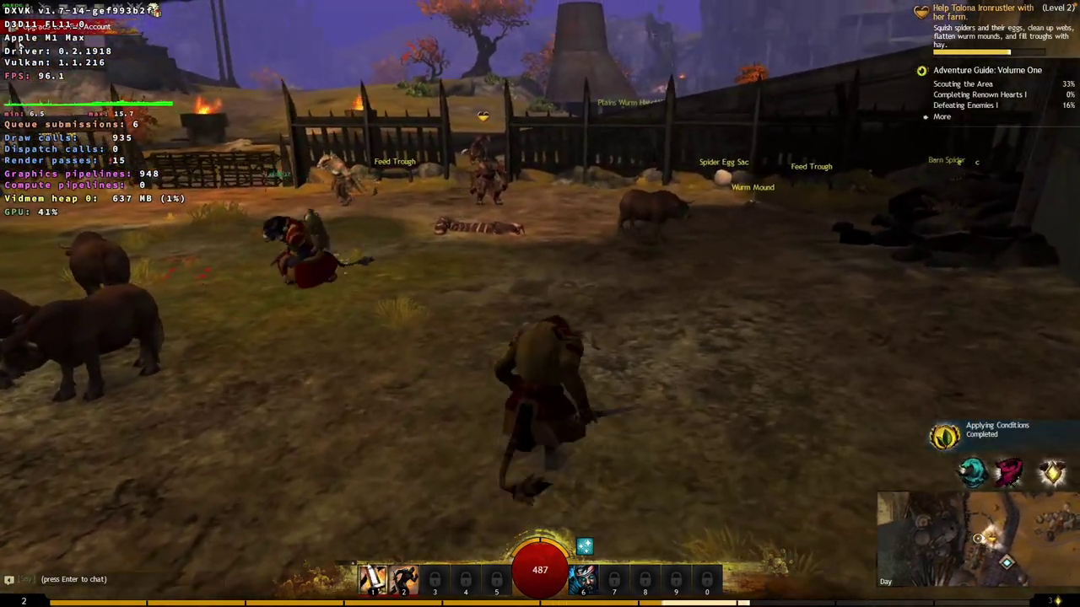
key(w)
key(d)
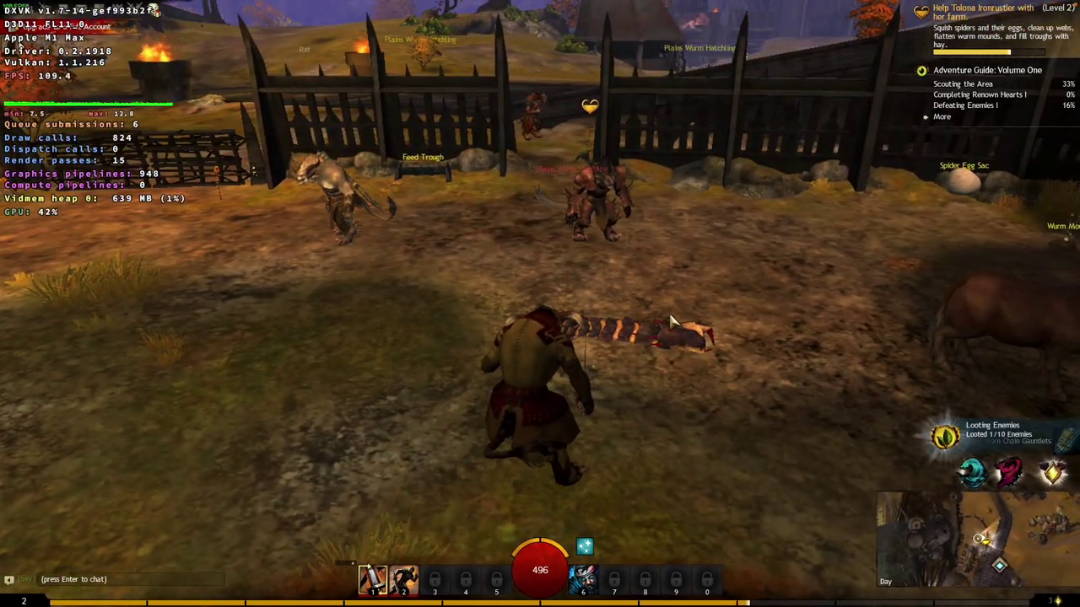
drag(671, 321, 654, 315)
key(w)
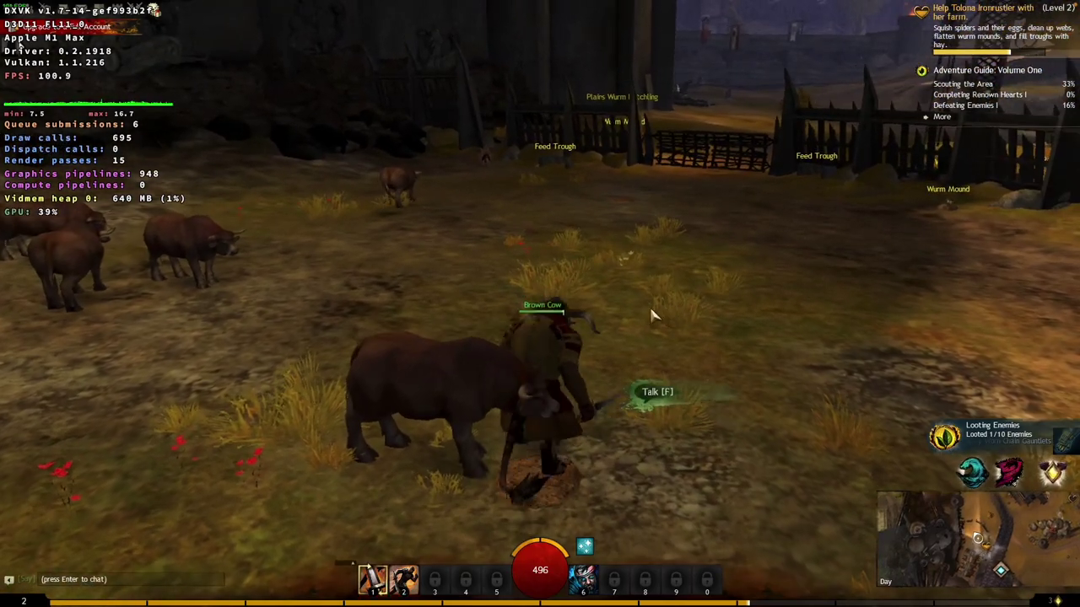
Run past the cows to the stone wall and destroy the Spider Egg Sacs lying along it.
key(a)
key(w)
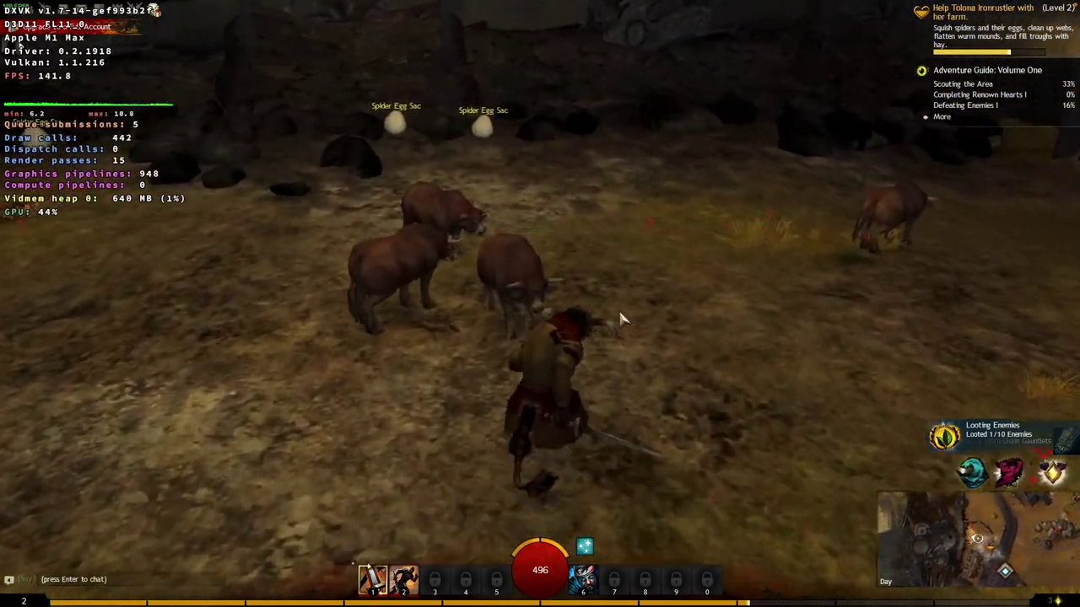
key(w)
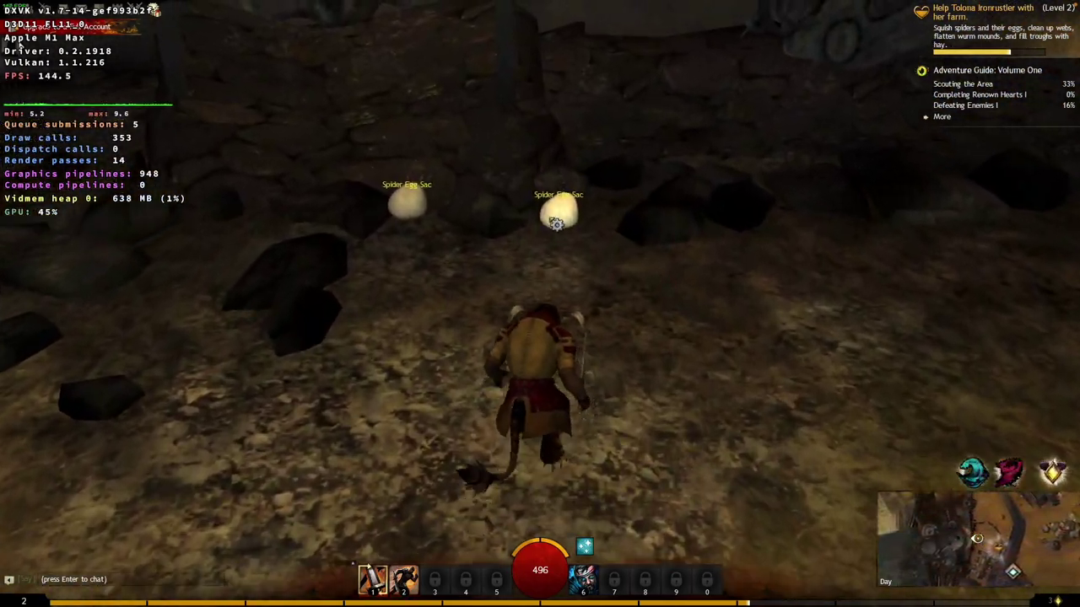
key(w)
drag(716, 341, 625, 355)
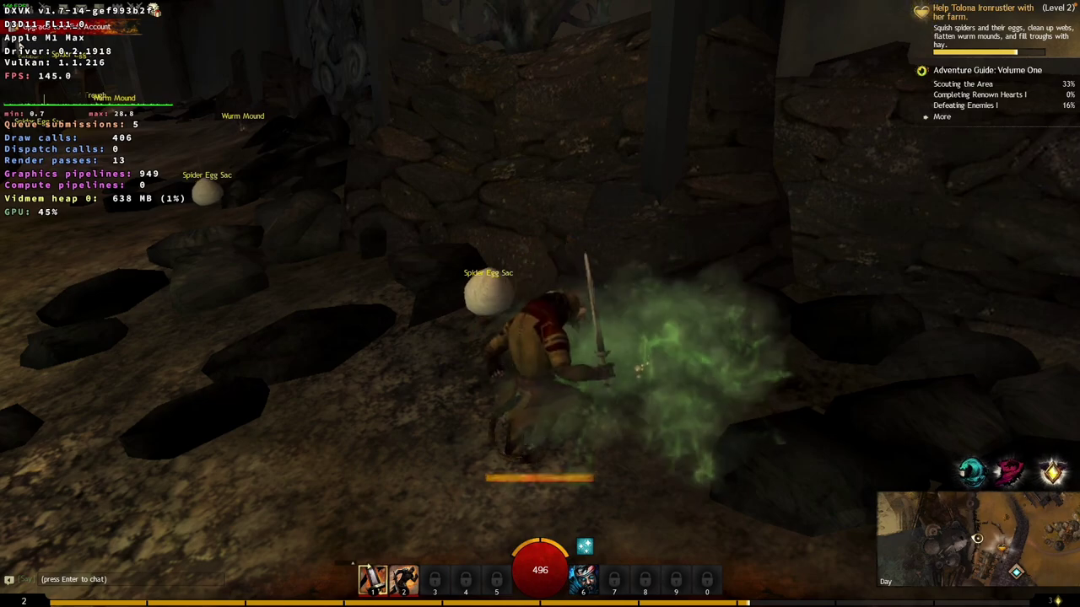
key(w)
key(f)
key(w)
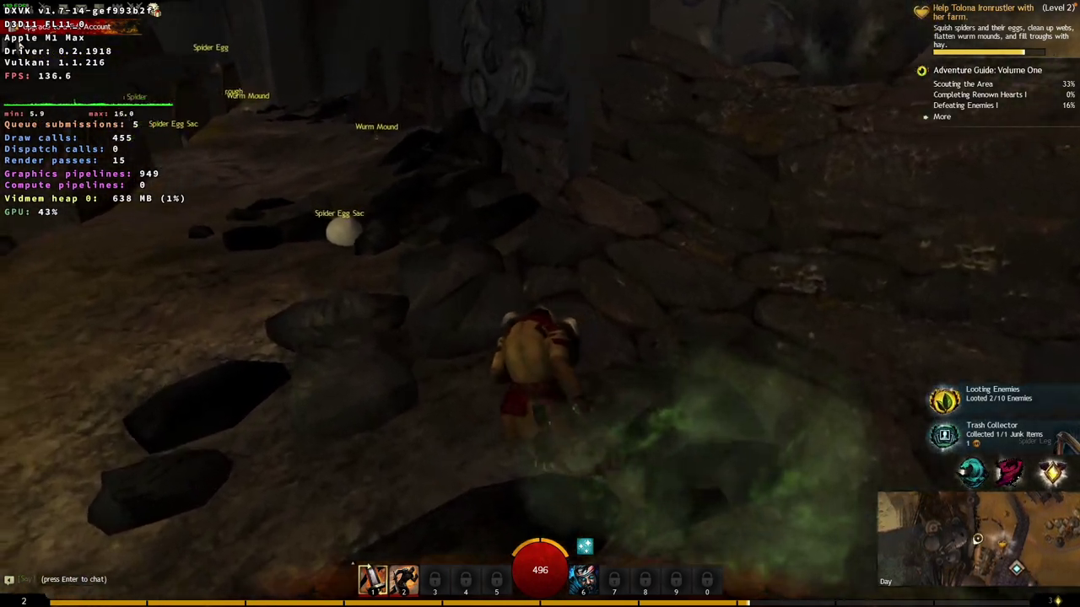
key(f)
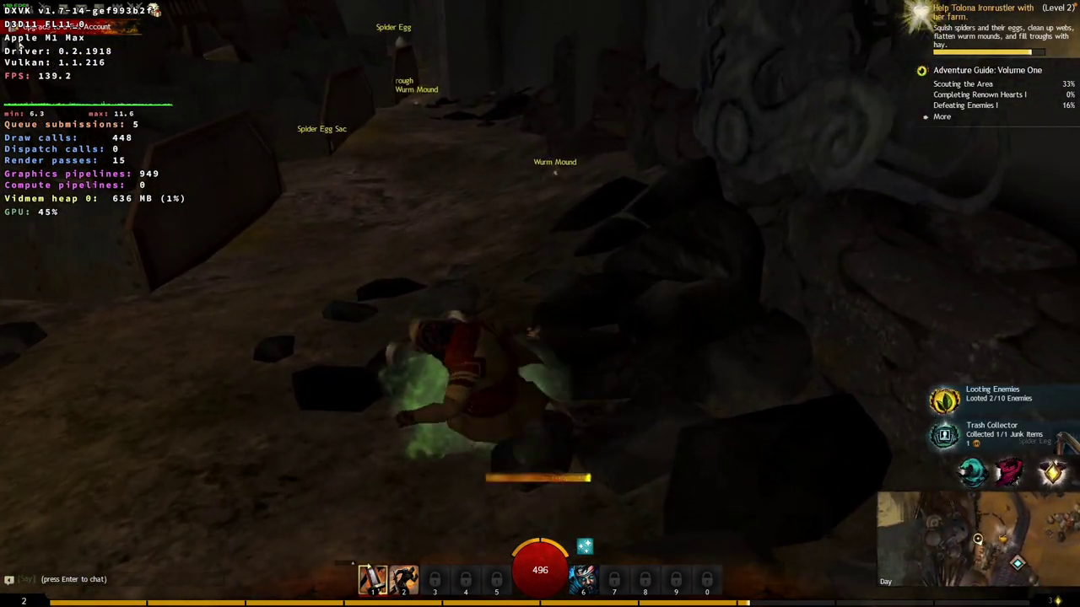
Fight the Plains Wurm Hatchling and Canyon Spider Hatchlings by the wall, using the third weapon skill, Final Thrust.
key(w)
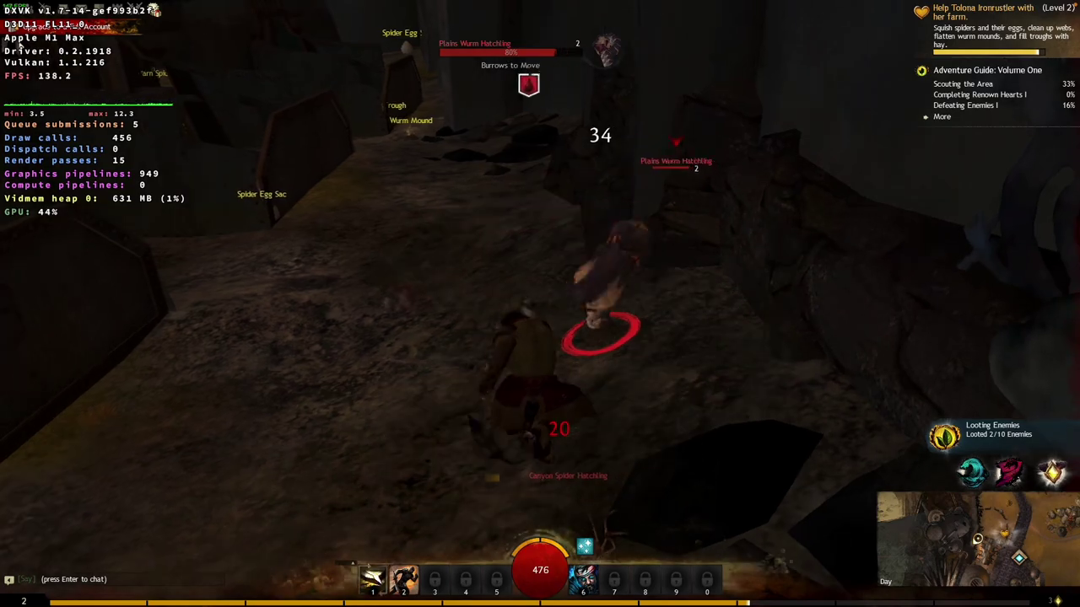
key(d)
key(d)
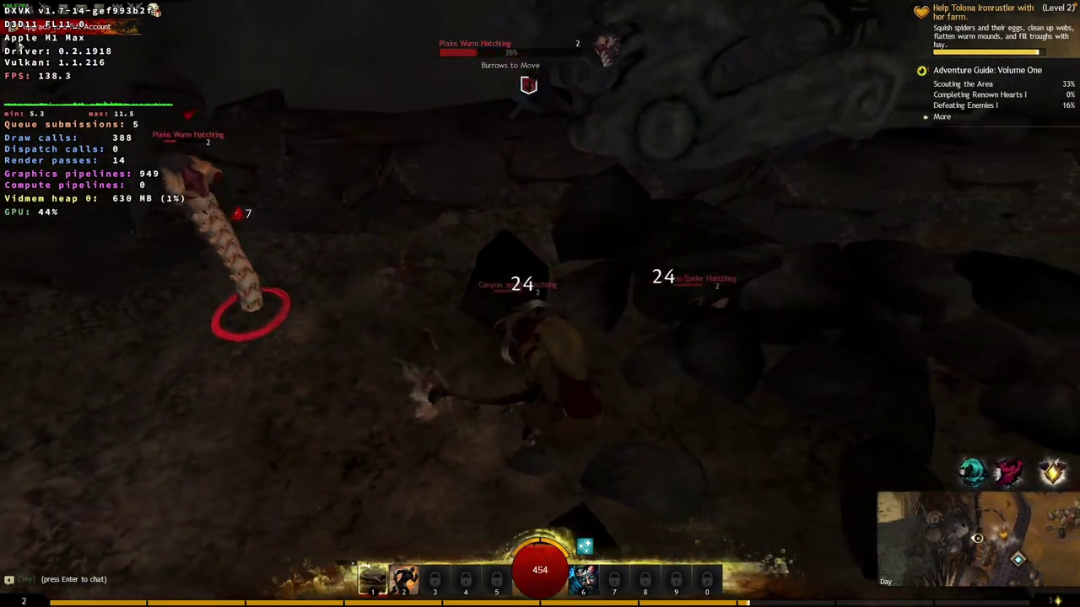
key(a)
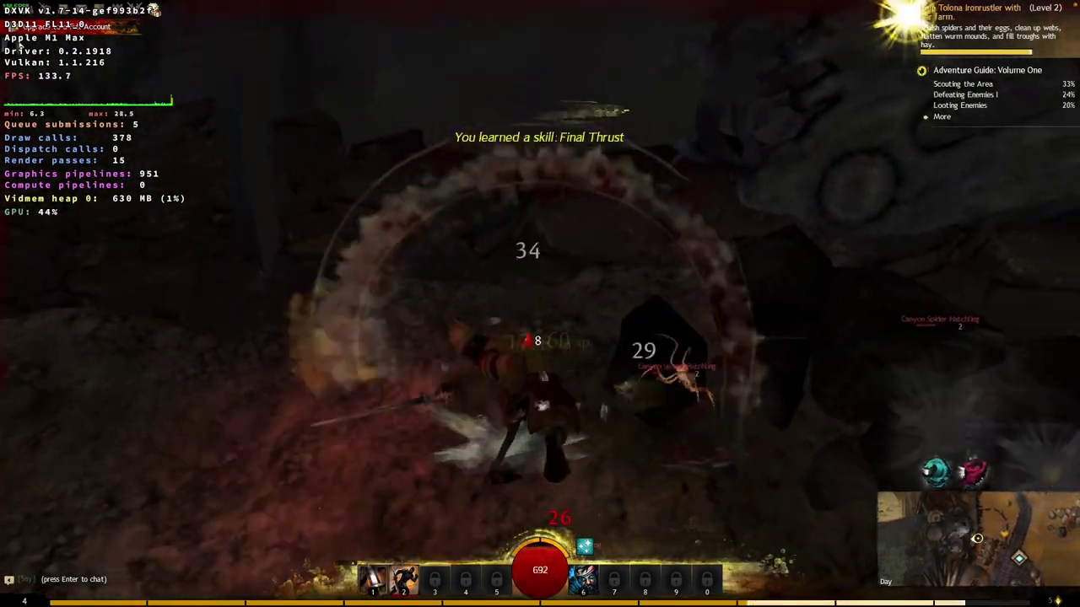
key(d)
key(3)
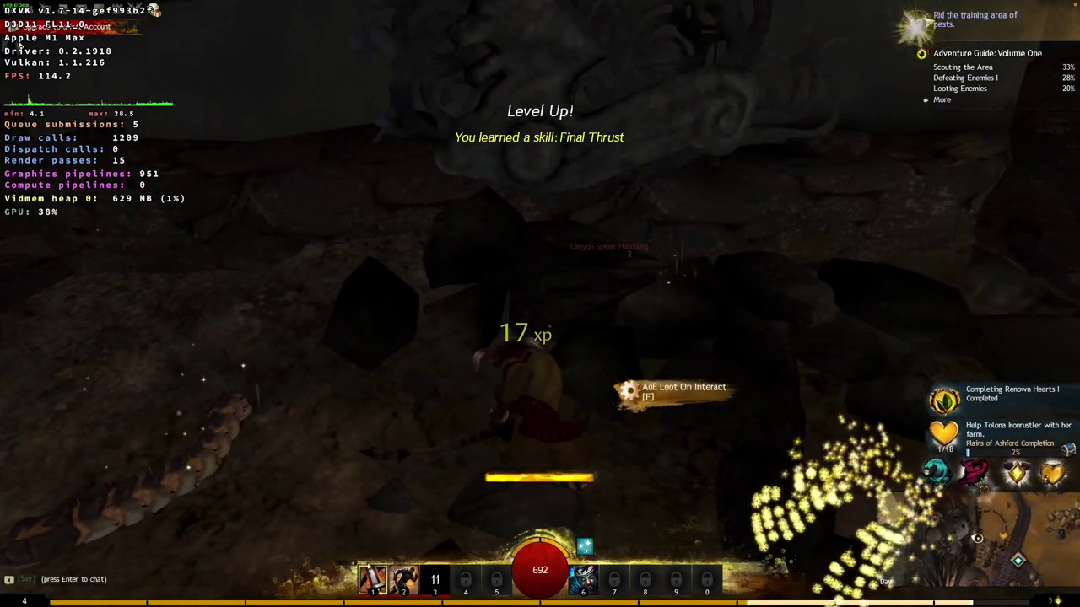
Return to Rancher Tolona Ironrustler, comment that the ranch providing meat for all of Smokestead is impressive, and end the conversation.
key(a)
key(w)
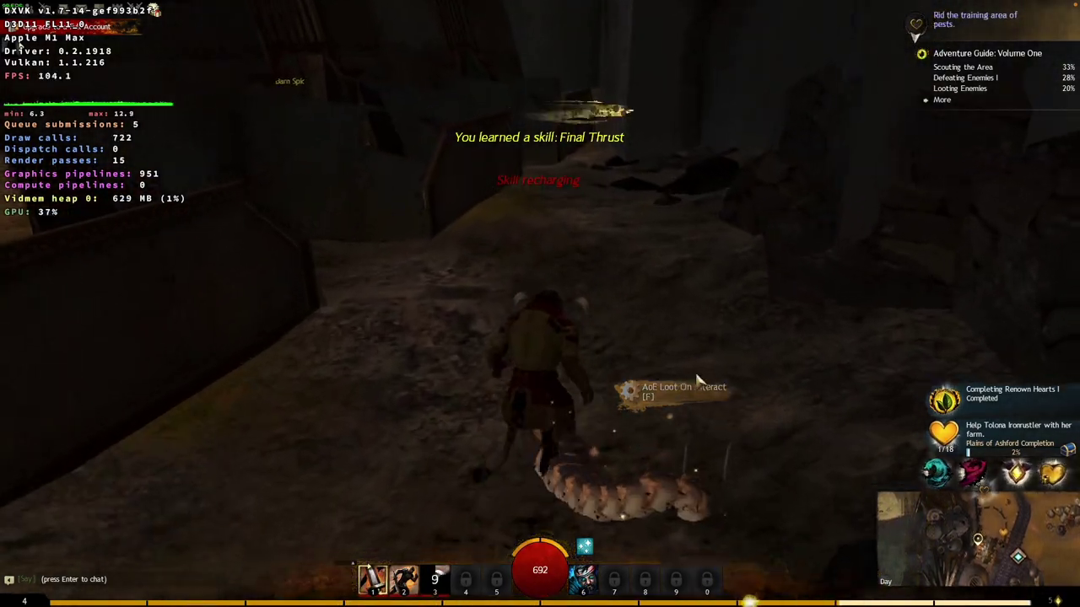
key(a)
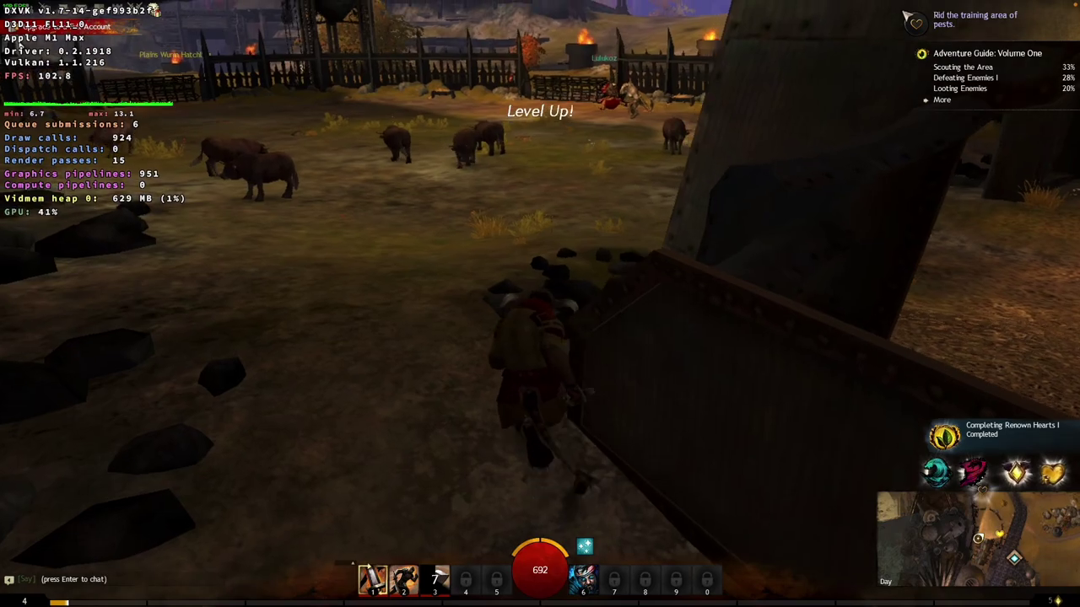
key(w)
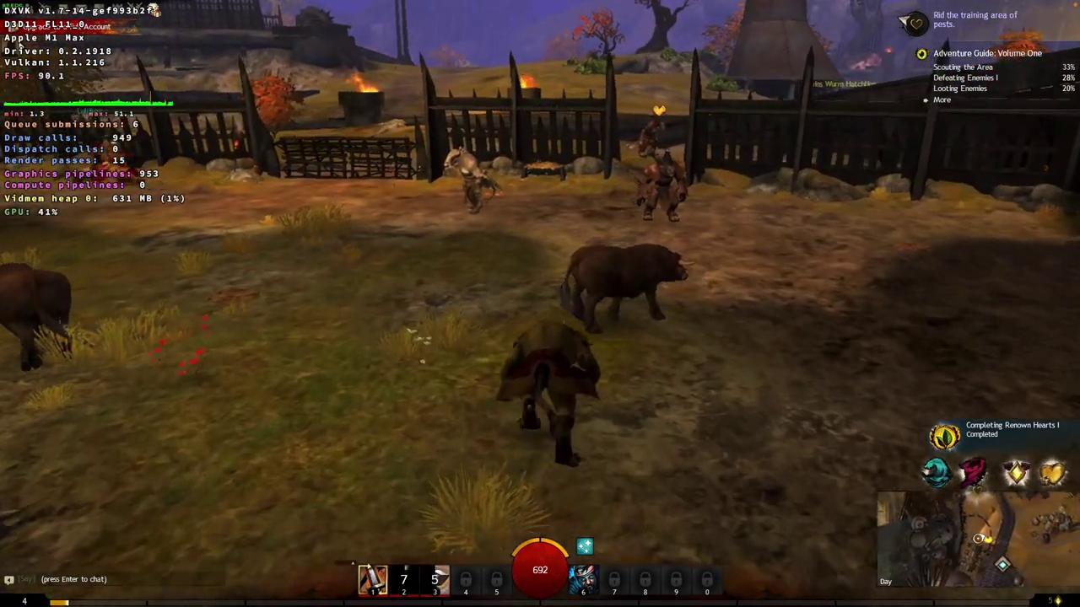
key(w)
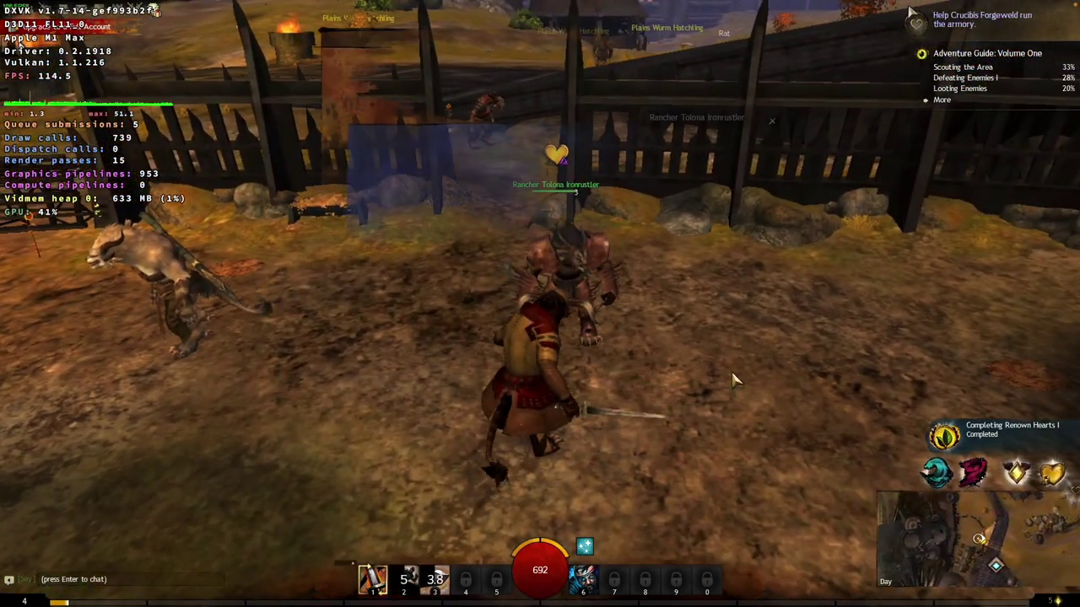
key(f)
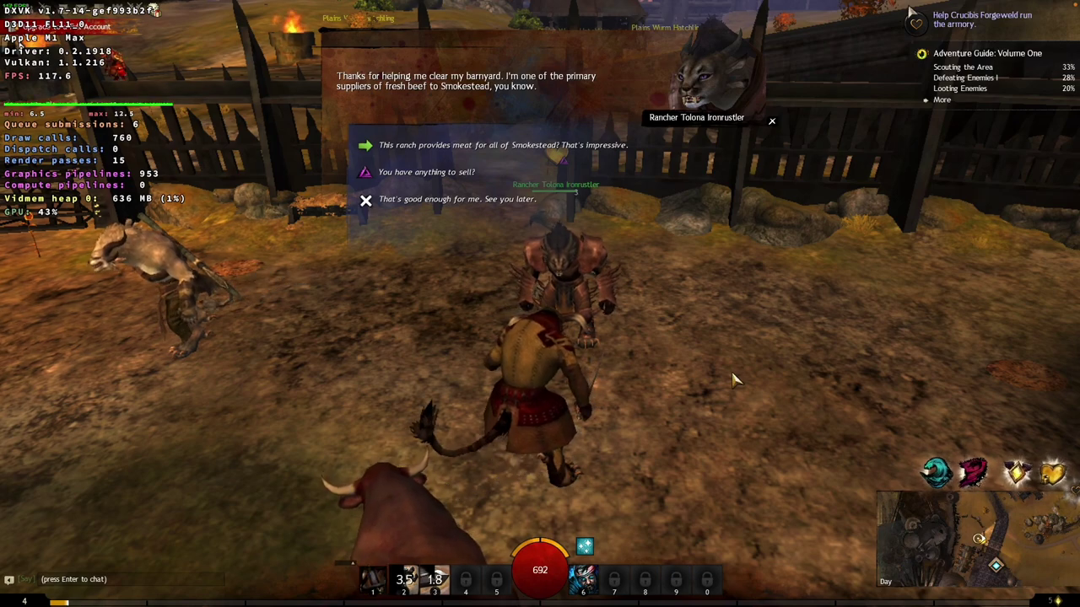
click(447, 145)
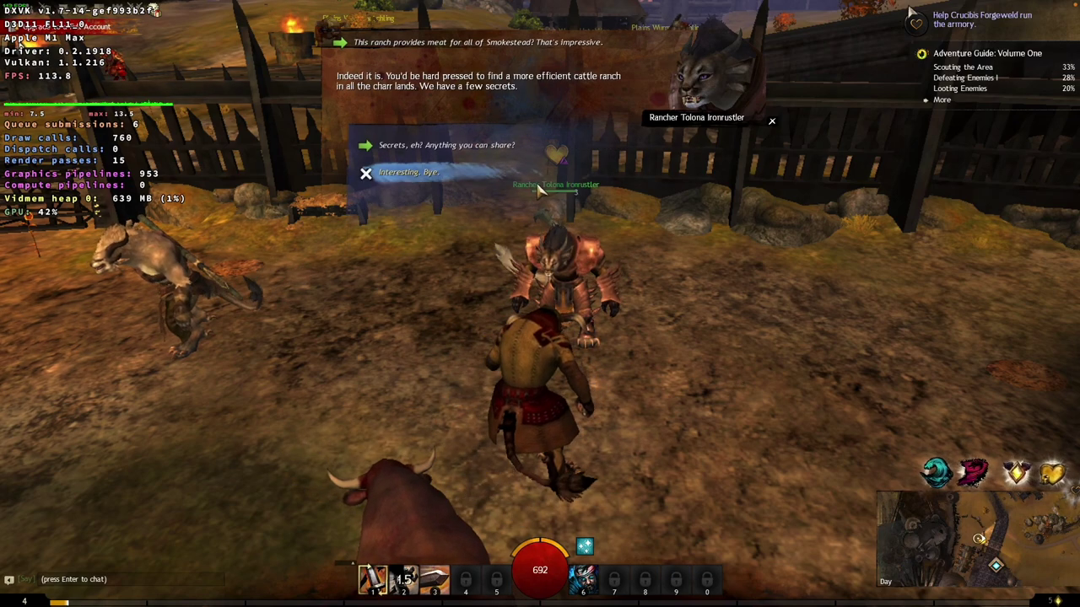
click(437, 157)
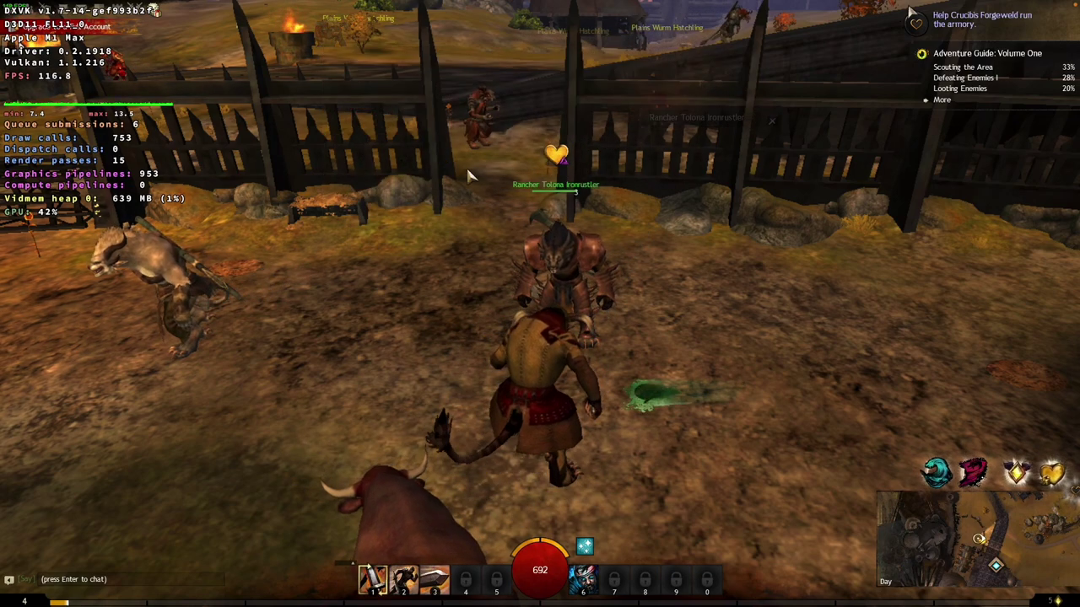
Run through the gap in the farm fence and across the grass towards the burning barrel beside the paved road.
key(w)
key(w)
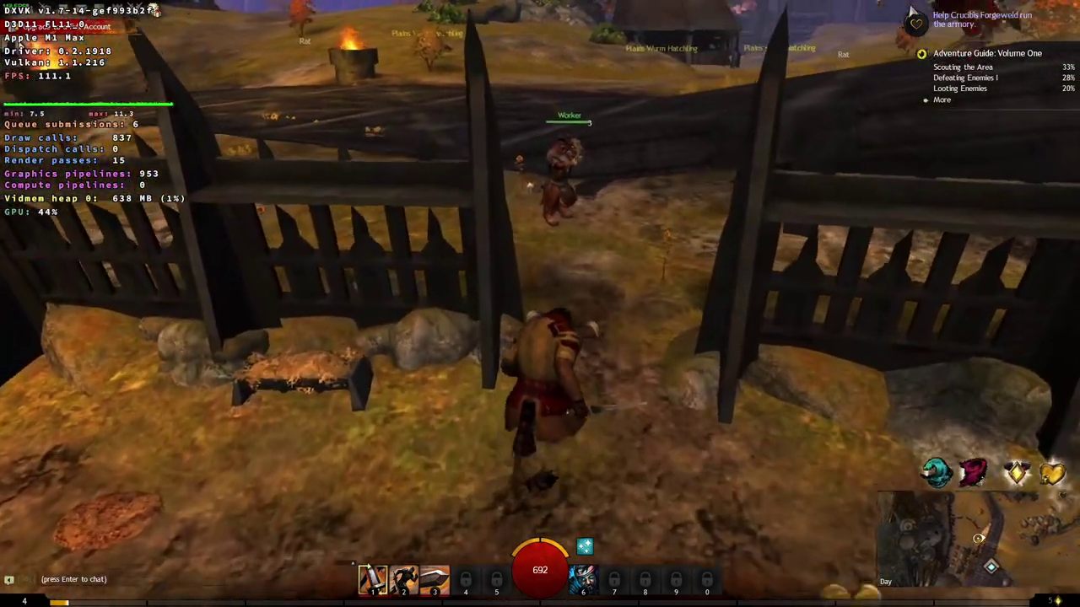
key(w)
key(a)
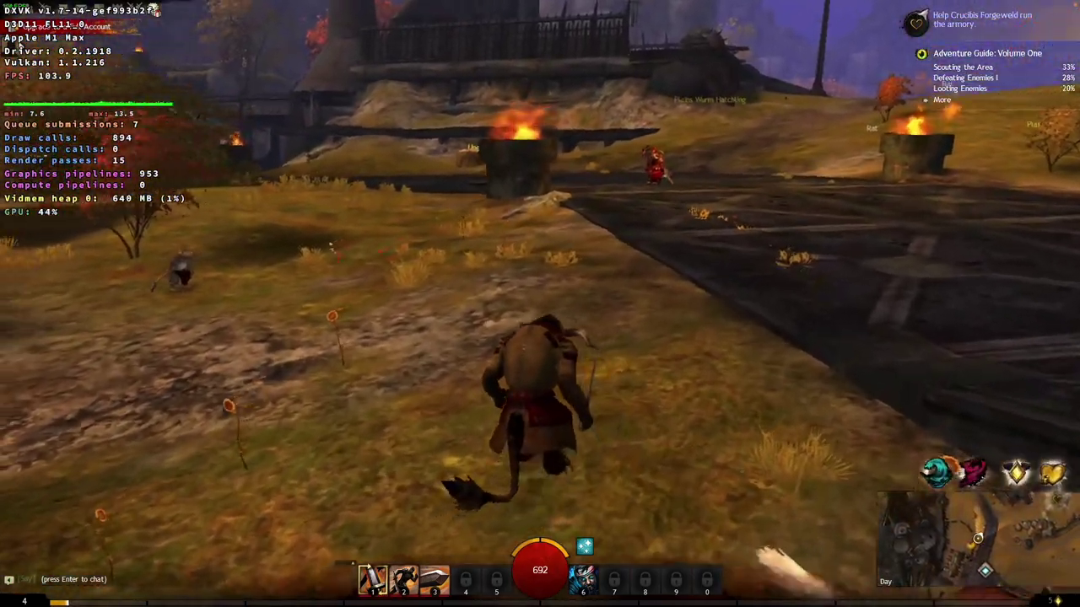
key(w)
key(d)
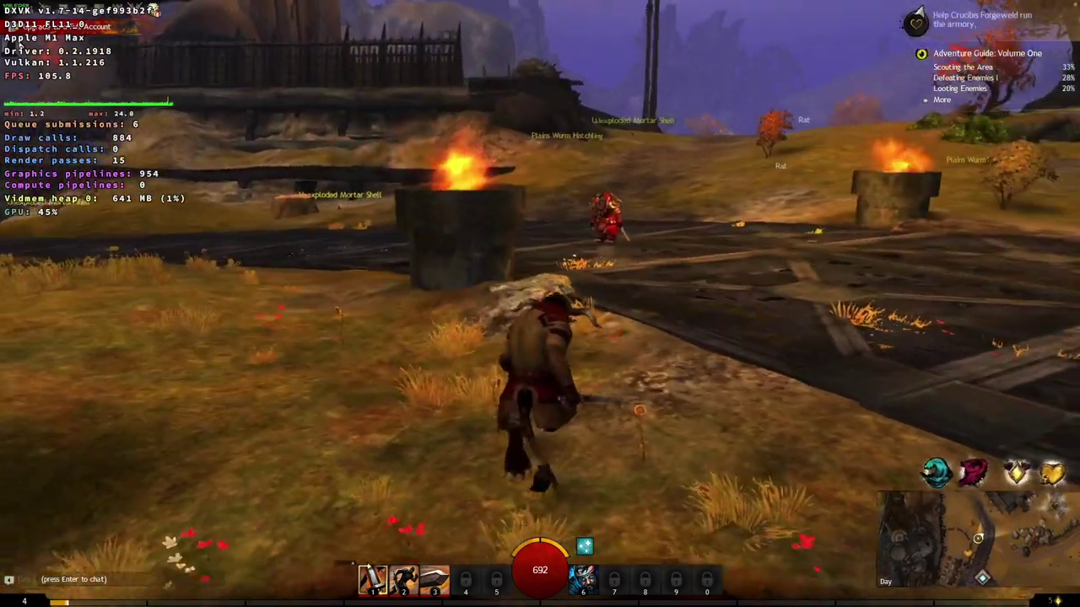
Run along the metal walkway past the burning barrels to reach Legionnaire Tosia Domesplitter.
key(w)
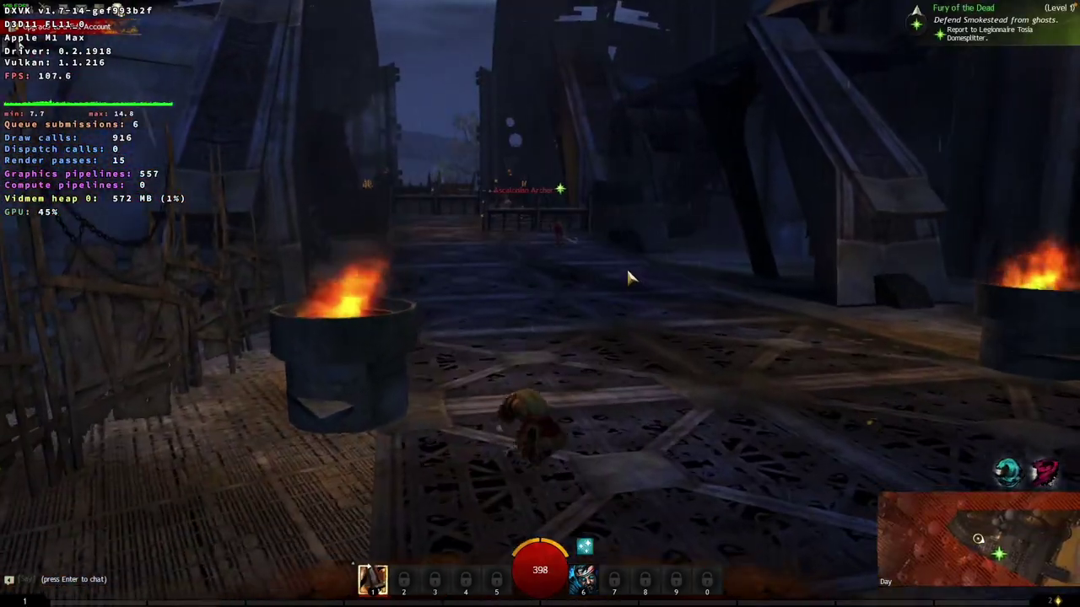
key(w)
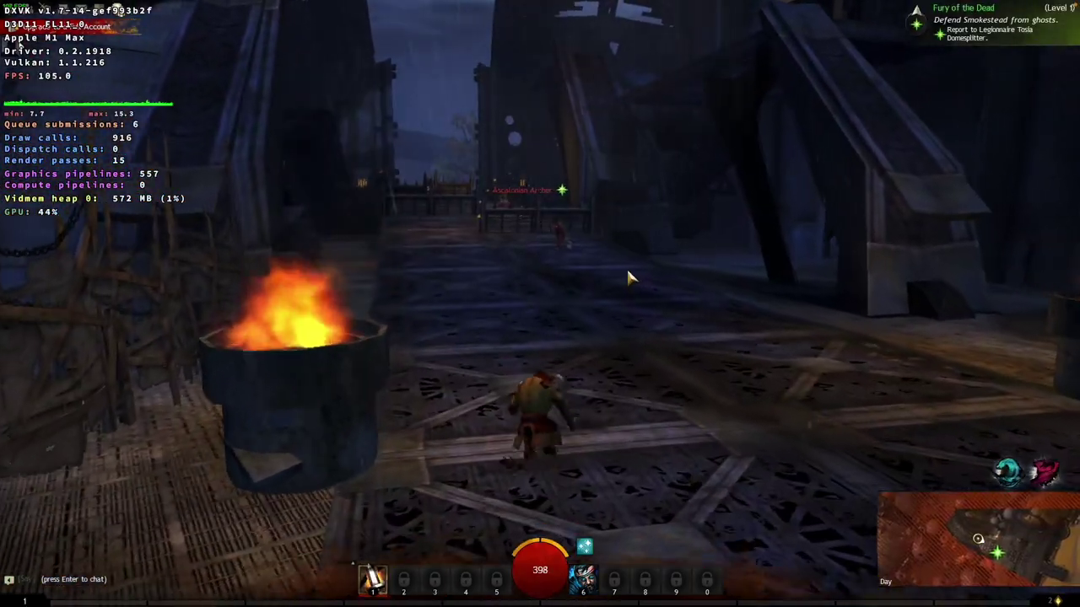
key(w)
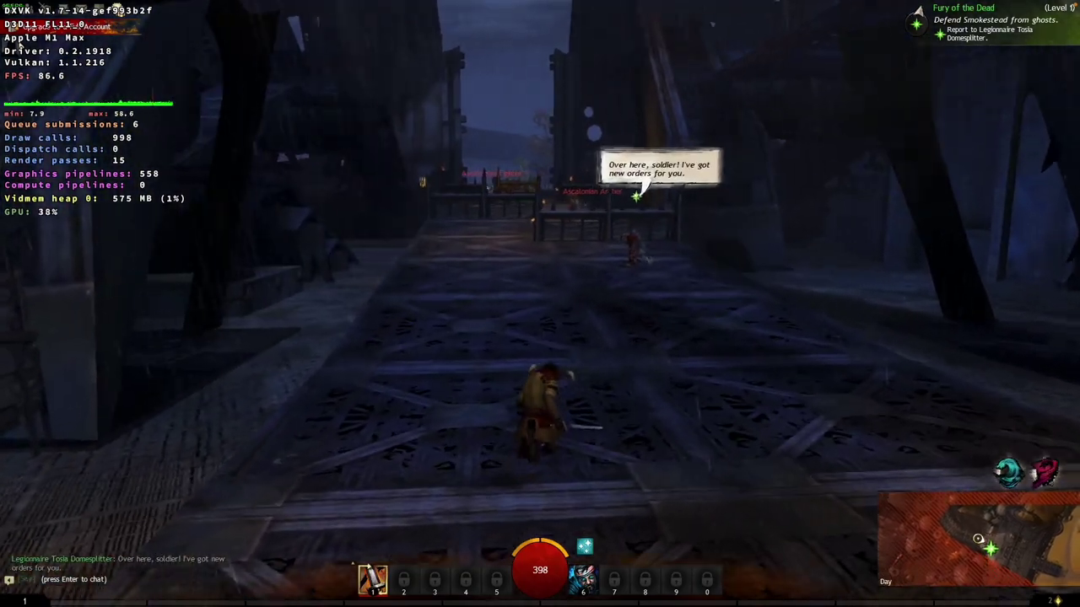
key(w)
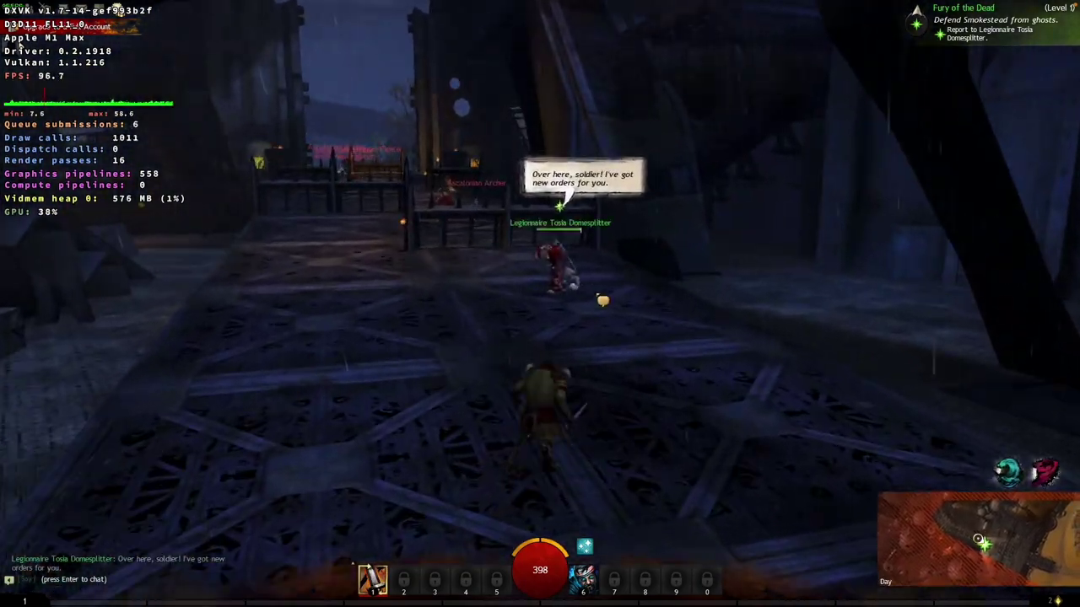
key(w)
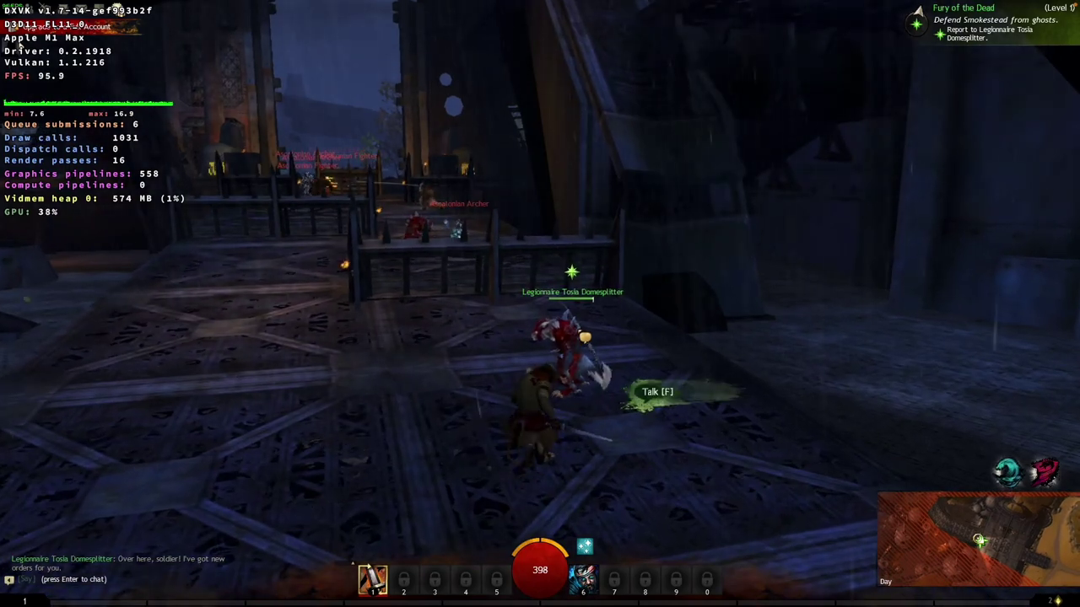
Talk to Legionnaire Tosia Domesplitter and accept the orders with the reply "For the legions!".
key(f)
drag(571, 334, 533, 330)
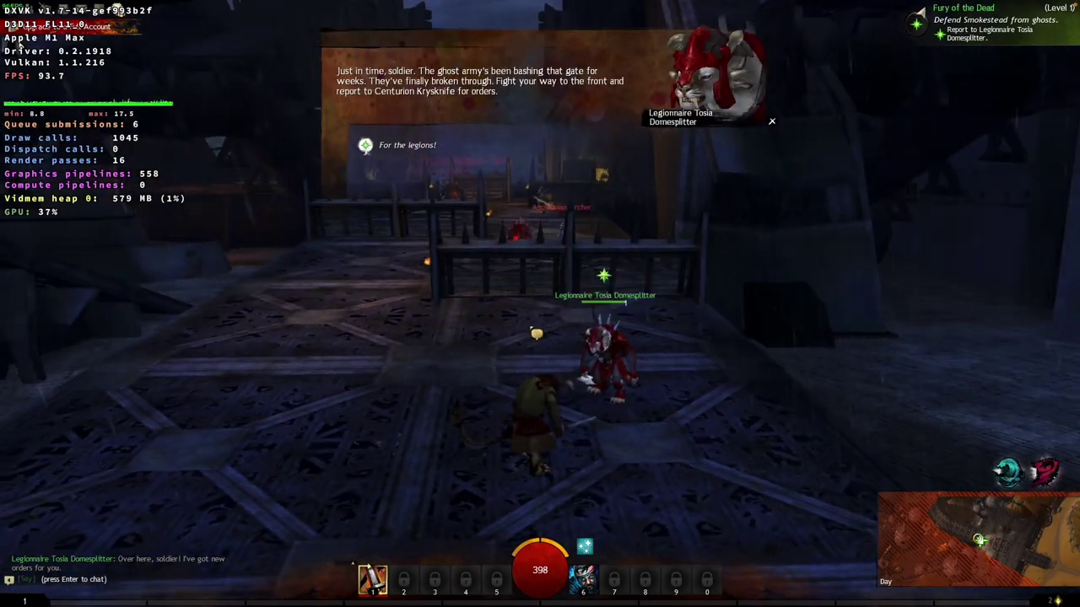
click(404, 145)
Advance past the first spiked barricade, attack the lone Ascalonian Archer with the first weapon skill, and use the healing skill.
key(w)
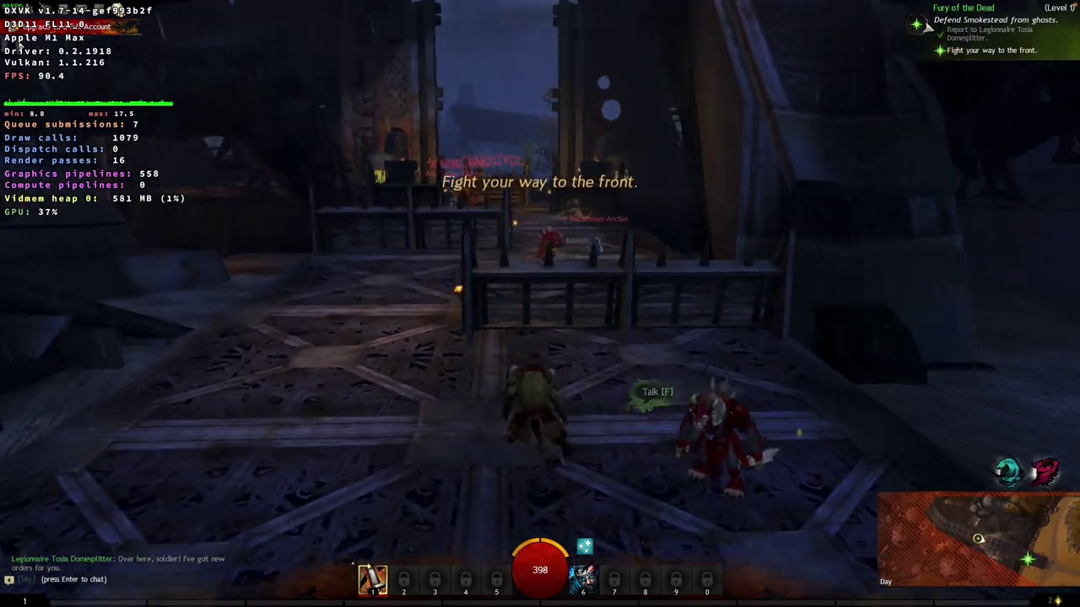
key(1)
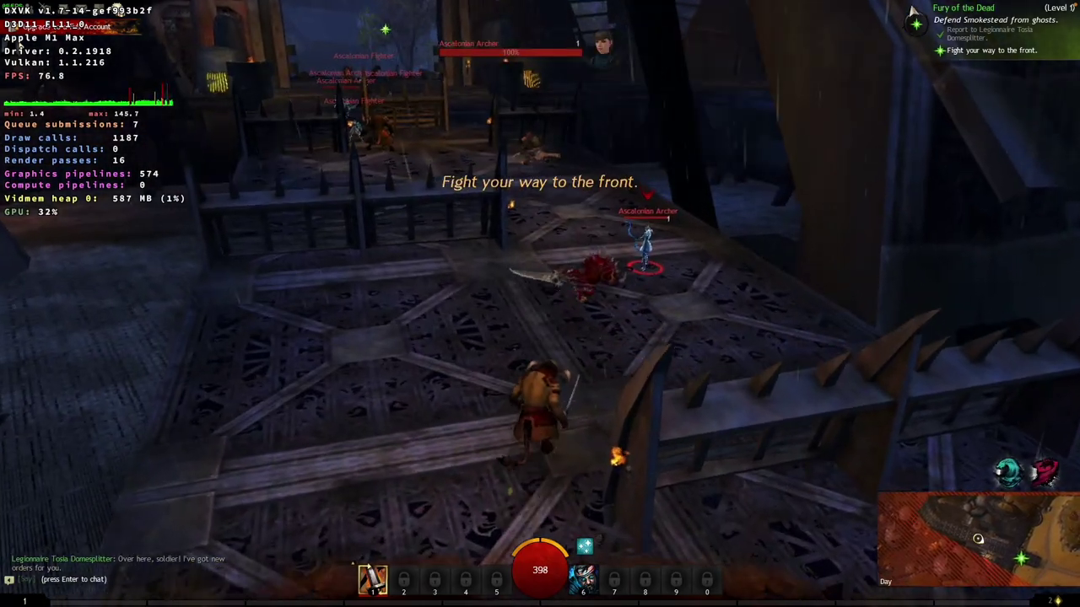
key(w)
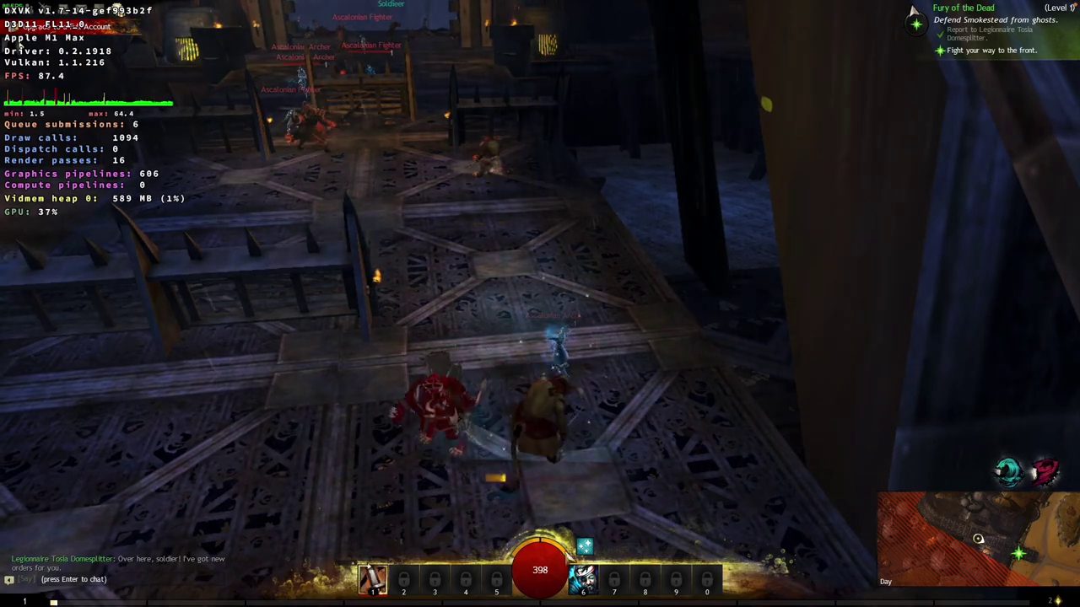
click(585, 581)
Run on to the next barricades and kill the Ascalonian Fighter there with the first weapon skill.
key(w)
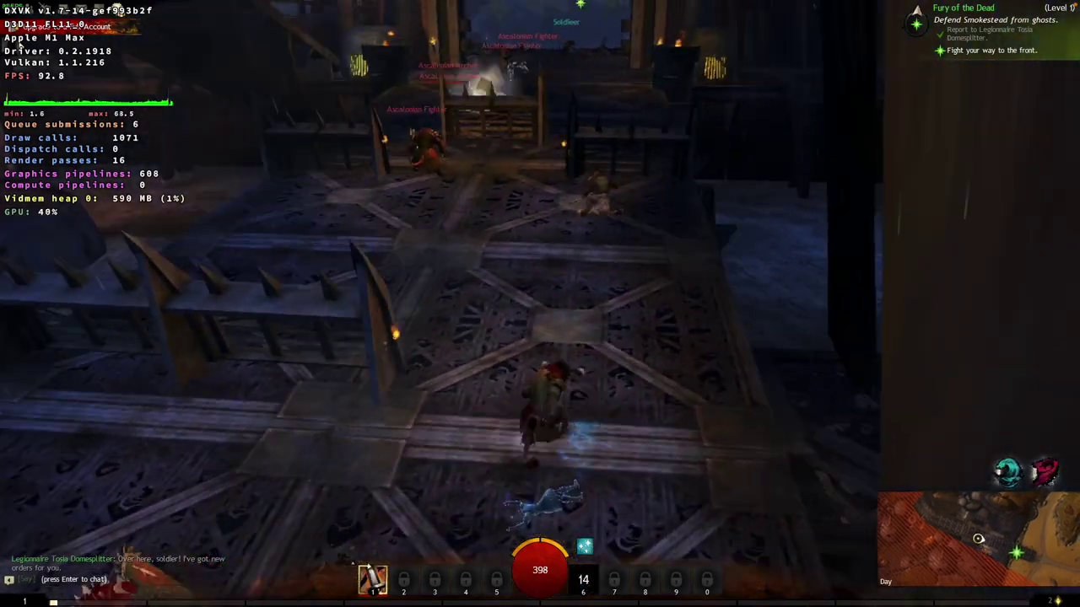
key(w)
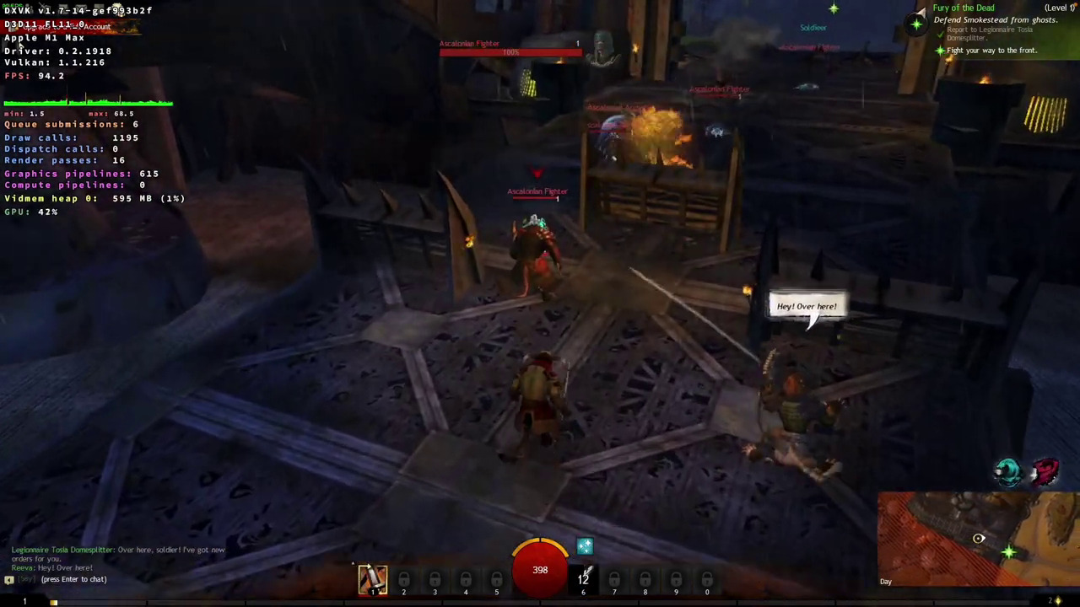
key(1)
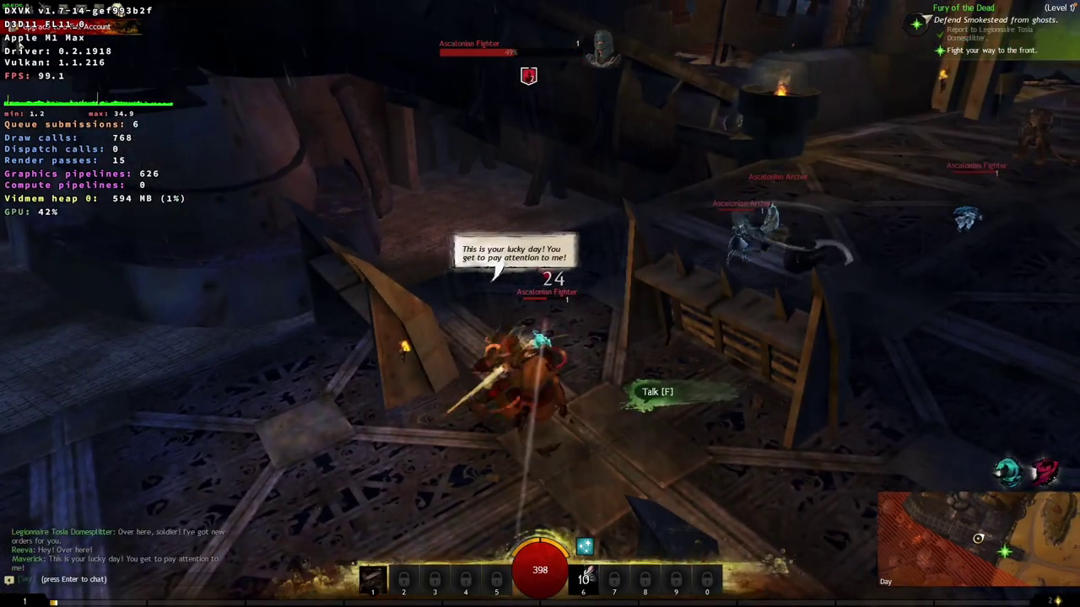
key(w)
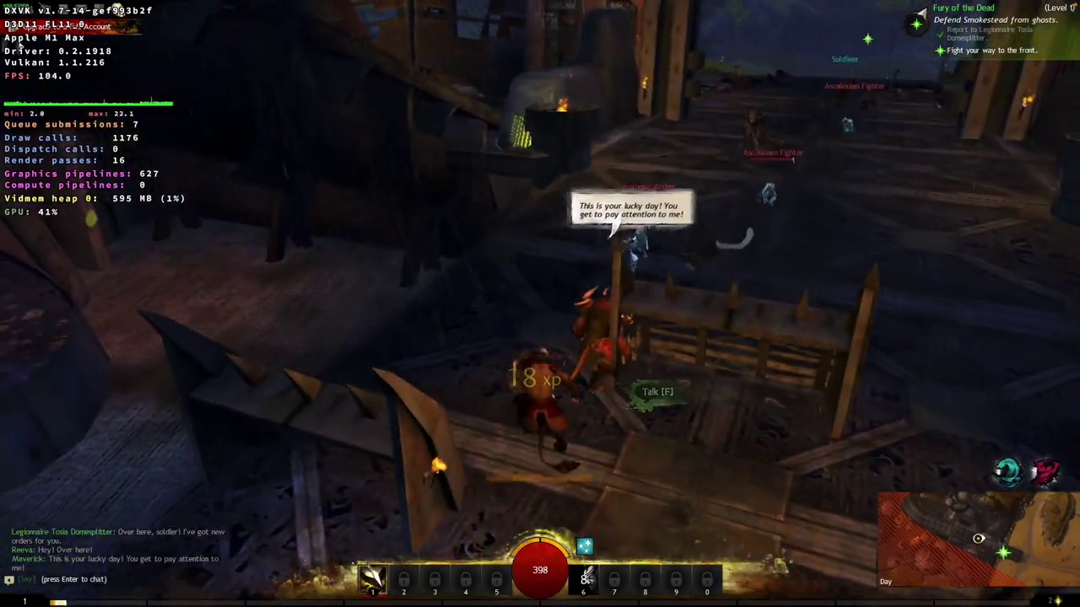
Fight the Ascalonian Archers and the Ascalonian Fighter beyond the wooden barricade with the first weapon skill while pushing towards the gate.
key(1)
key(d)
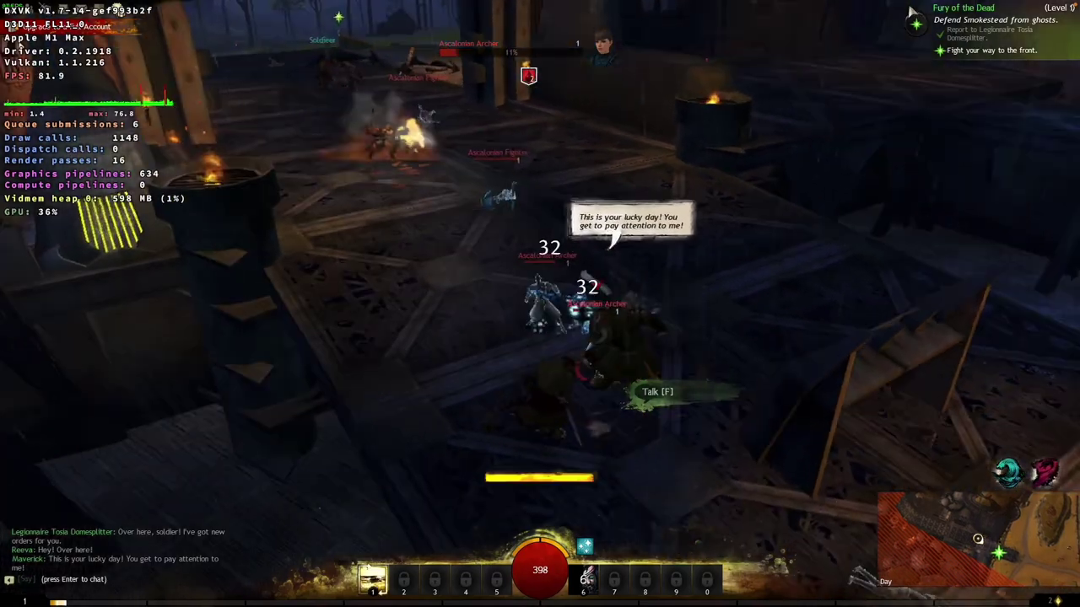
key(w)
key(1)
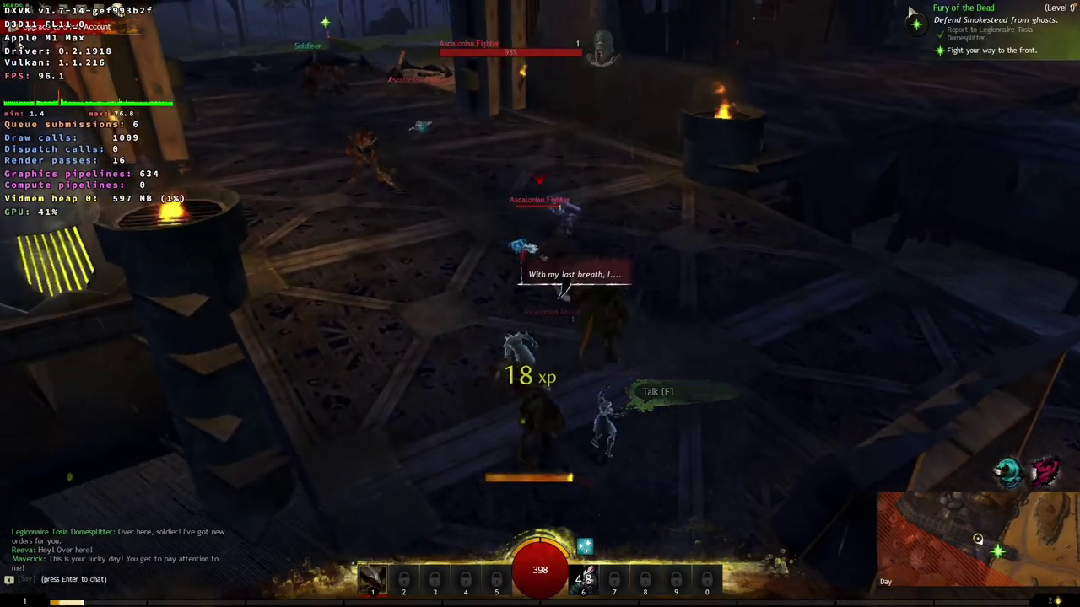
key(w)
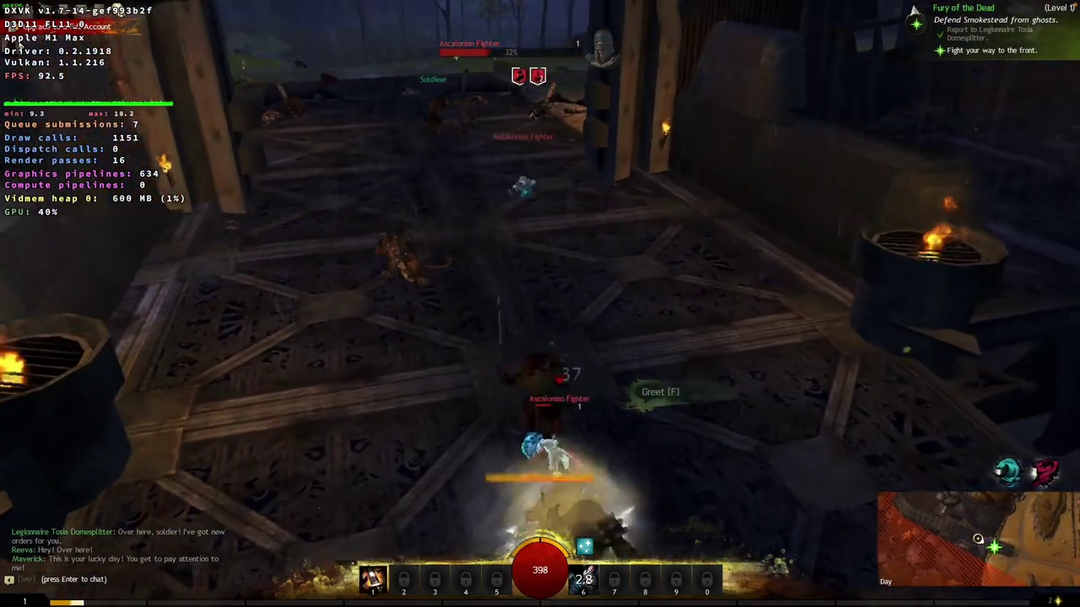
key(a)
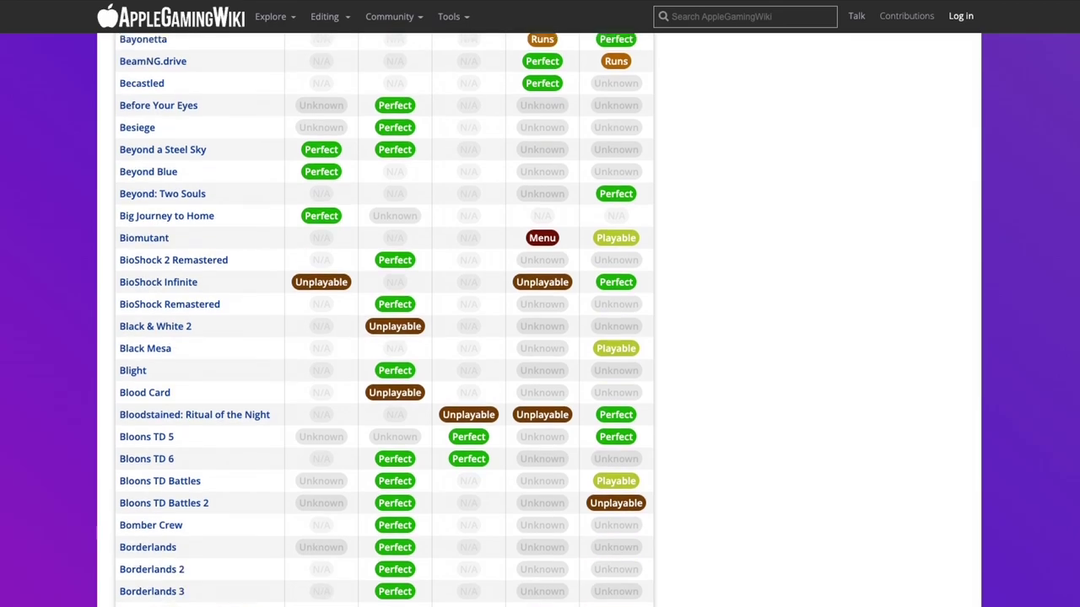
Switch to AppleGamingWiki and look through the alphabetical game compatibility list from the B titles to the D titles.
scroll(383, 320, down, 5)
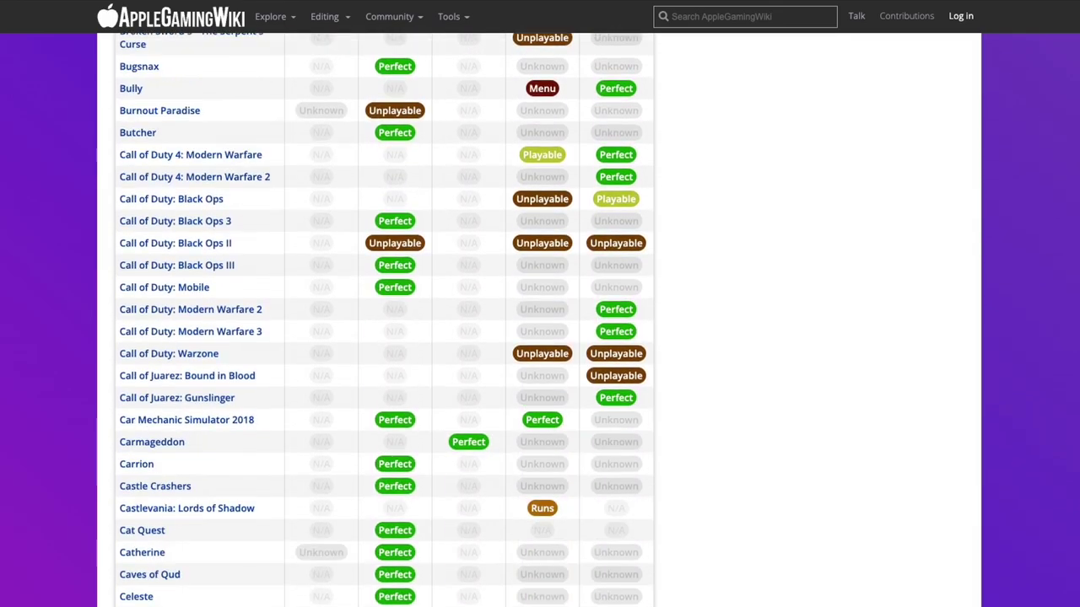
scroll(384, 320, down, 10)
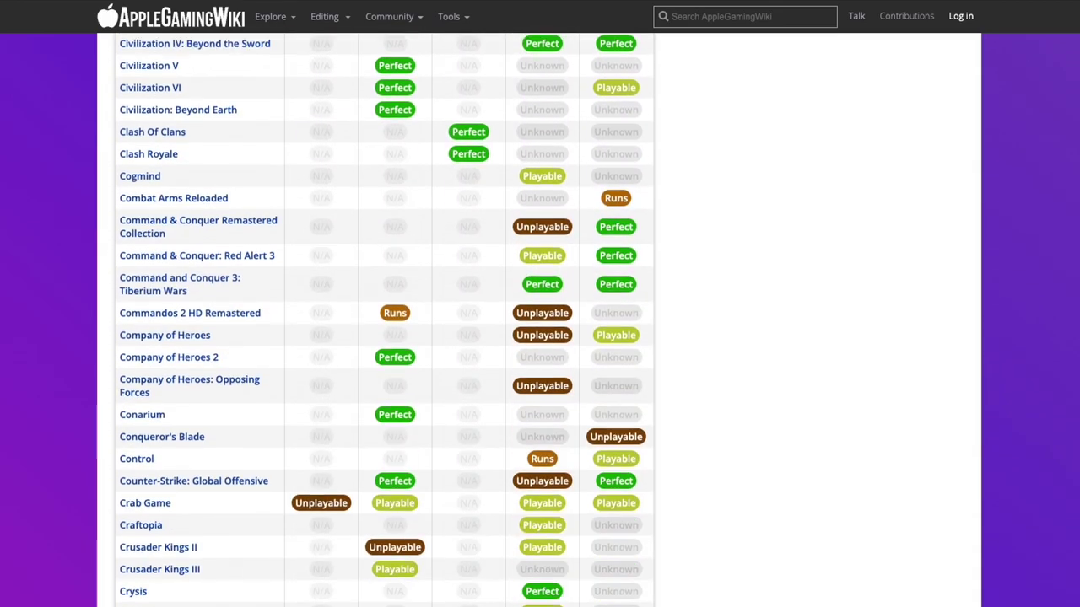
scroll(384, 321, down, 10)
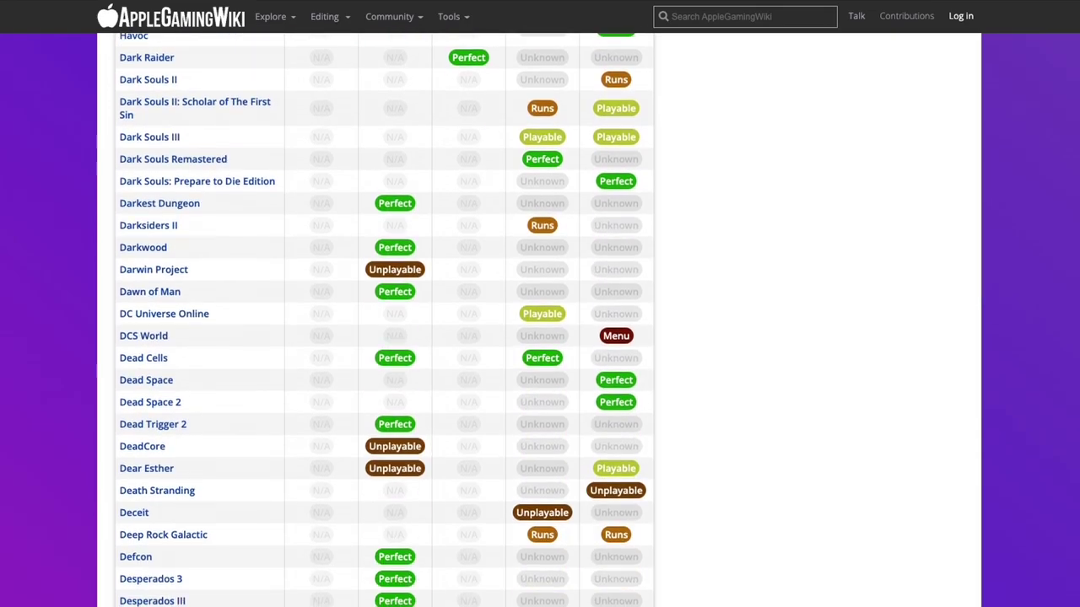
scroll(383, 320, down, 10)
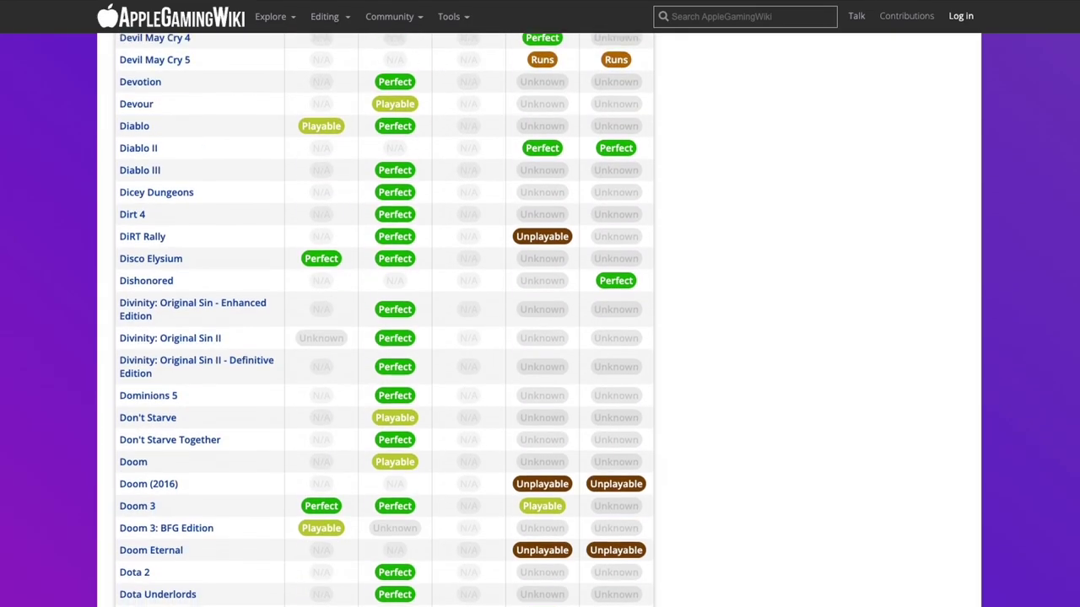